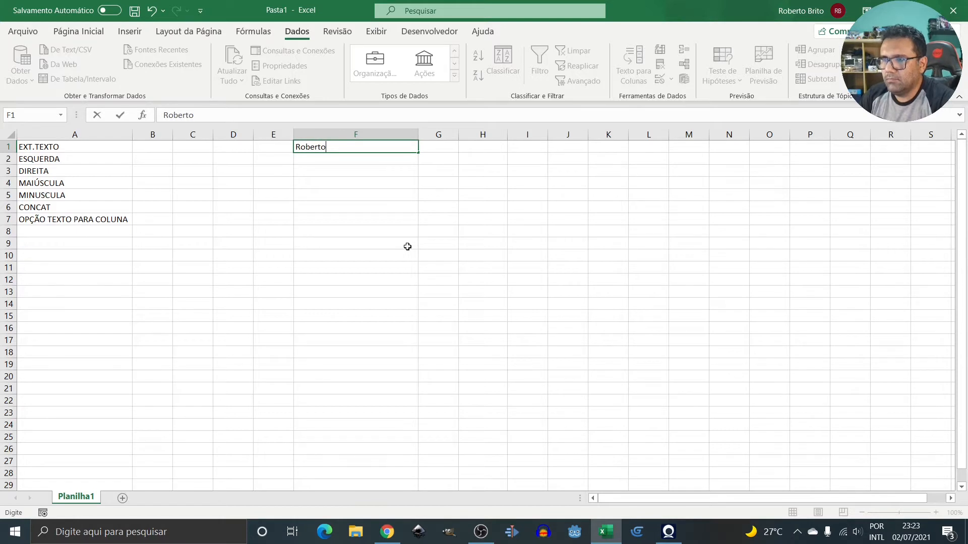
Commit the sample name in F1, mark ESQUERDA with x in B2, and begin a formula in G1.
{"action": "key", "text": "Tab"}
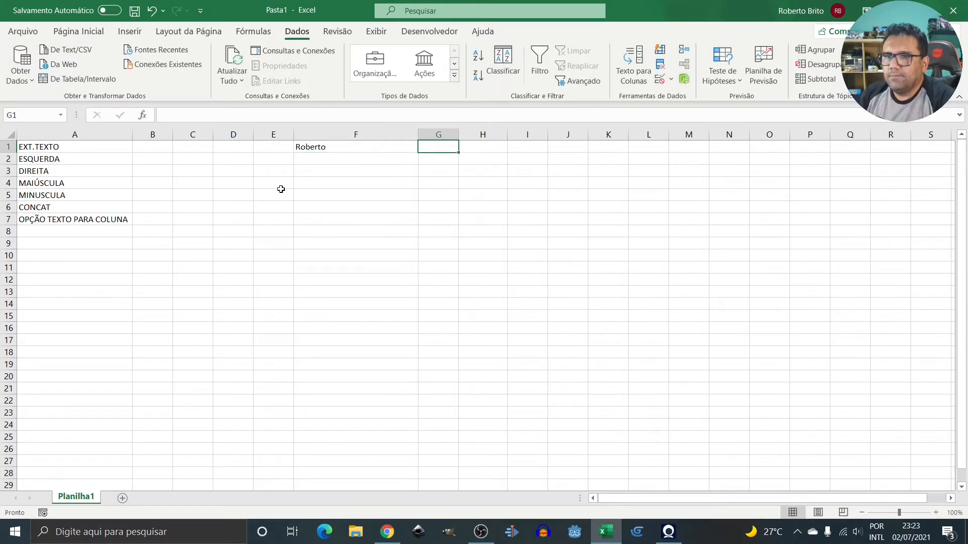
{"action": "left_click", "coordinate": [153, 160]}
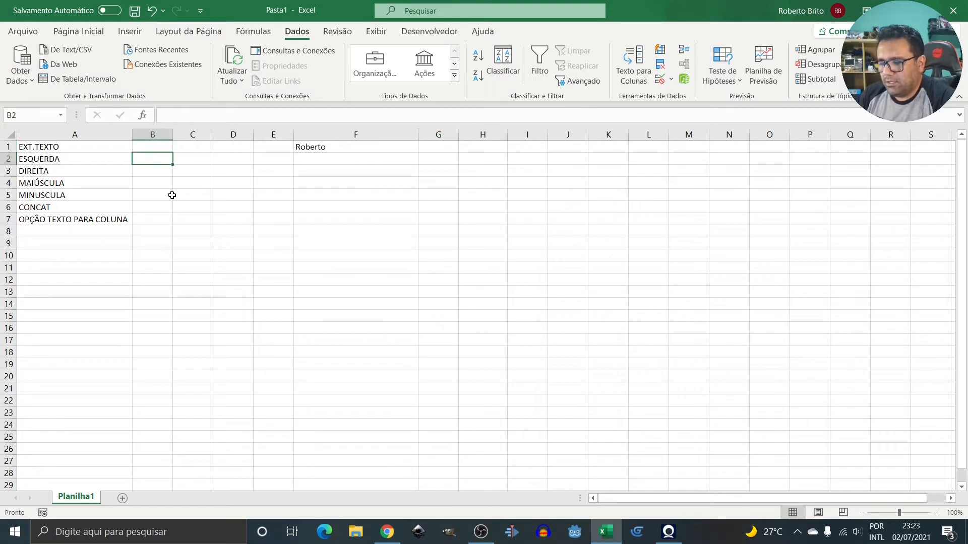
{"action": "type", "text": "x"}
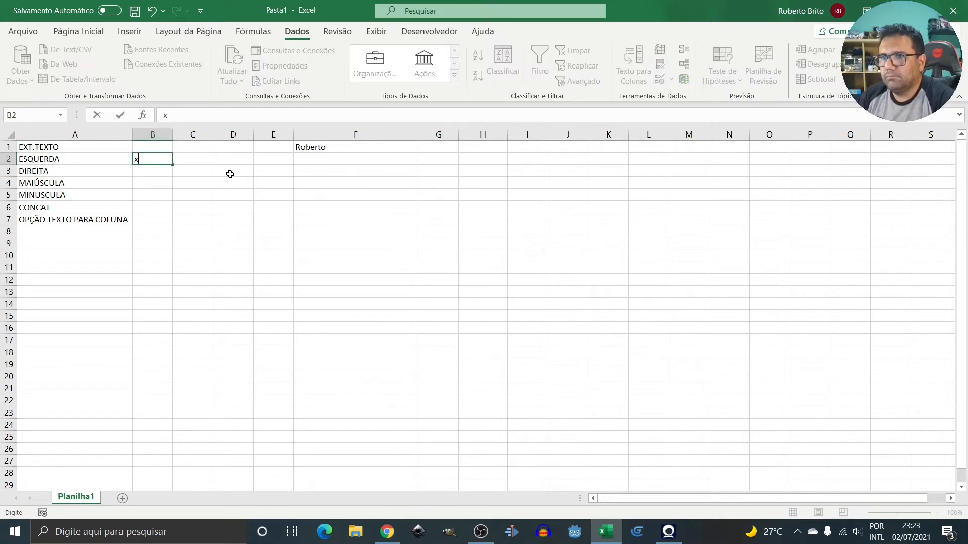
{"action": "left_click", "coordinate": [446, 147]}
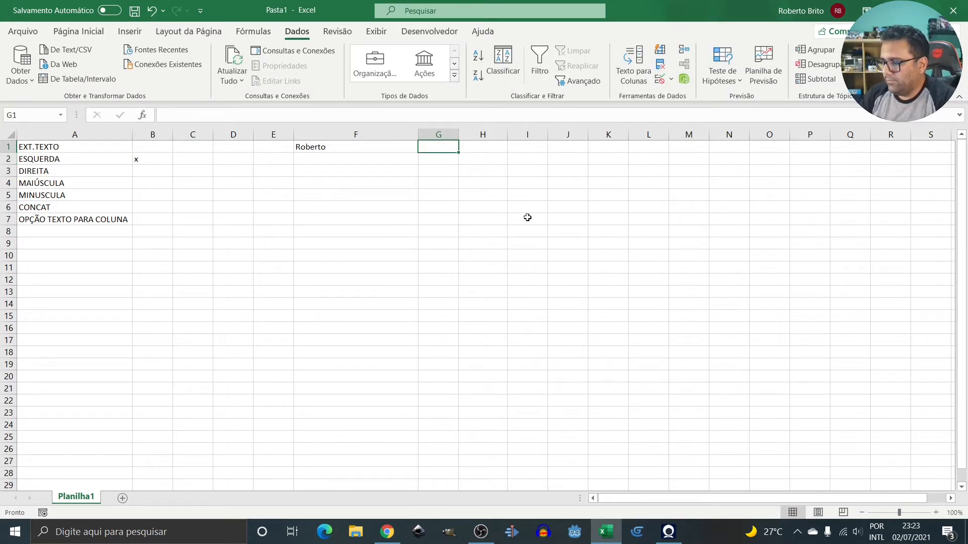
{"action": "type", "text": "="}
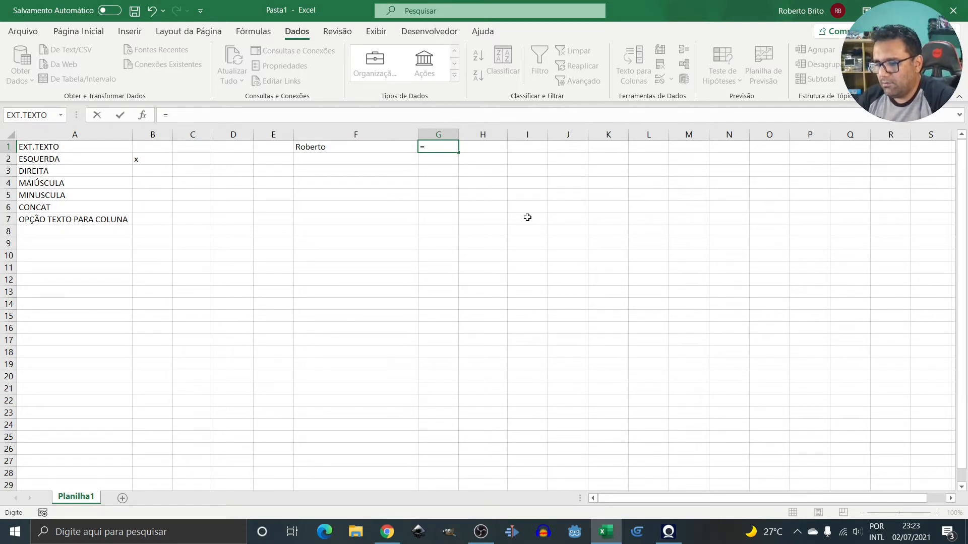
Enter =ESQUERDA(F1;2) in G1 to return the name's first two letters.
{"action": "type", "text": "es"}
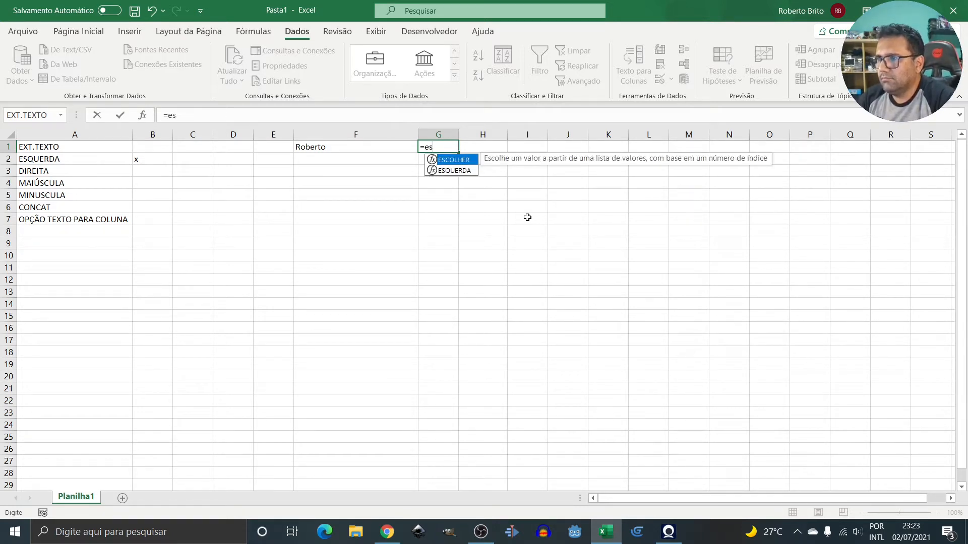
{"action": "key", "text": "Down"}
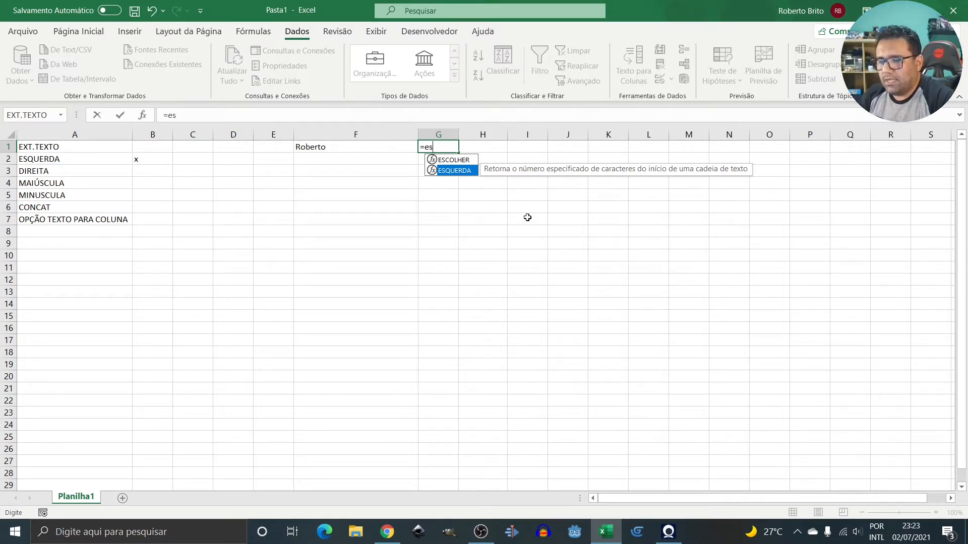
{"action": "key", "text": "Tab"}
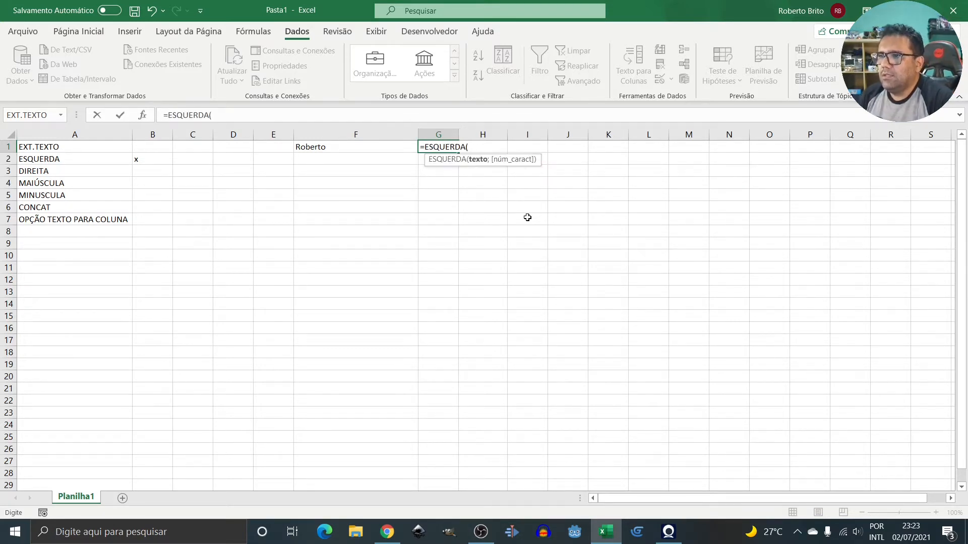
{"action": "key", "text": "Left"}
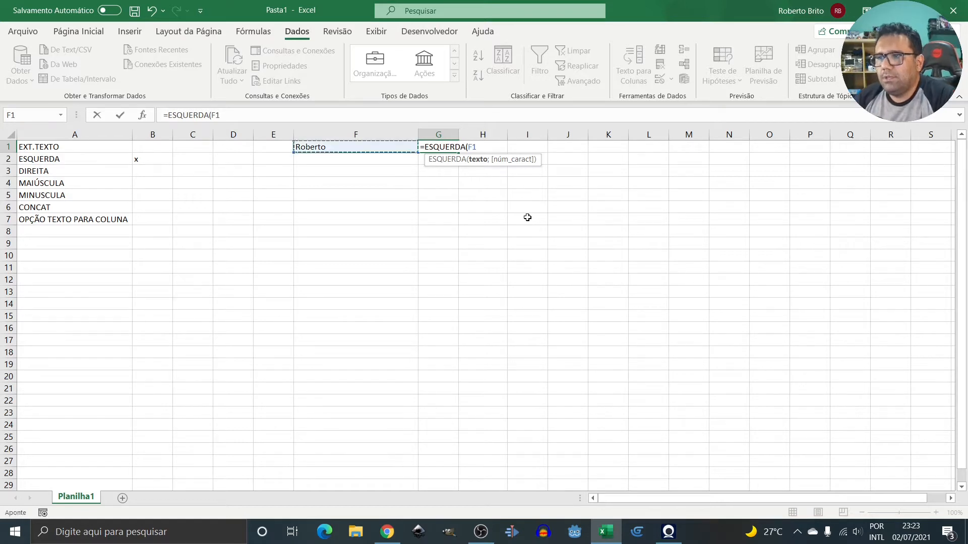
{"action": "type", "text": ";"}
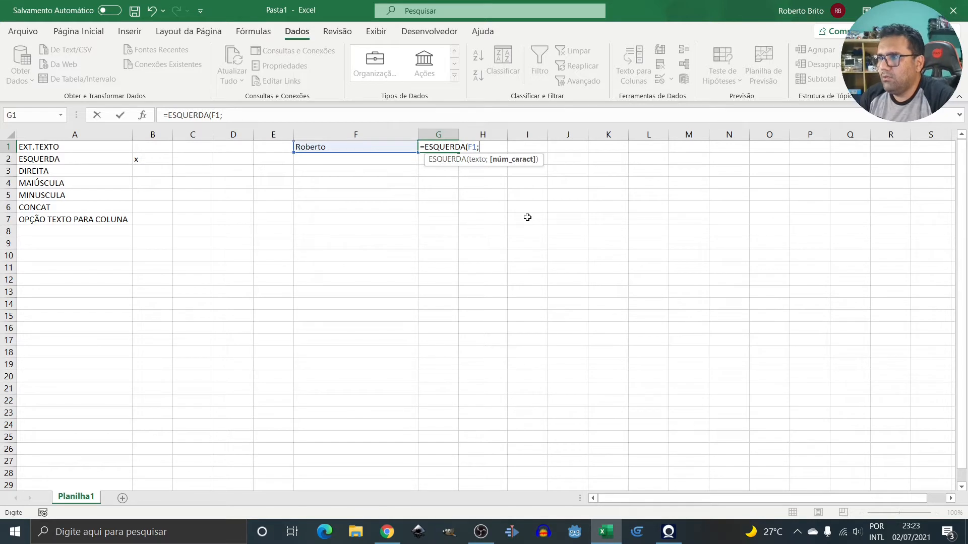
{"action": "type", "text": "2"}
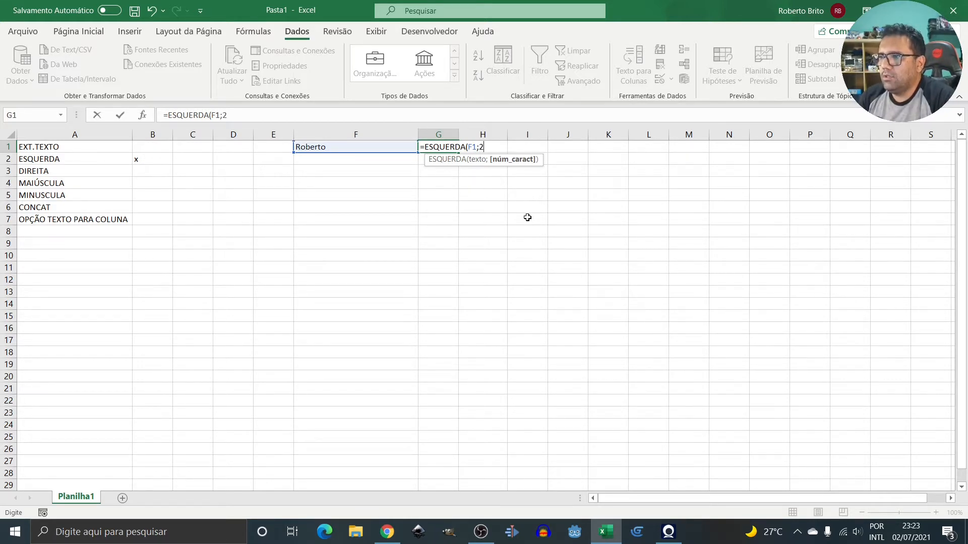
{"action": "type", "text": ")"}
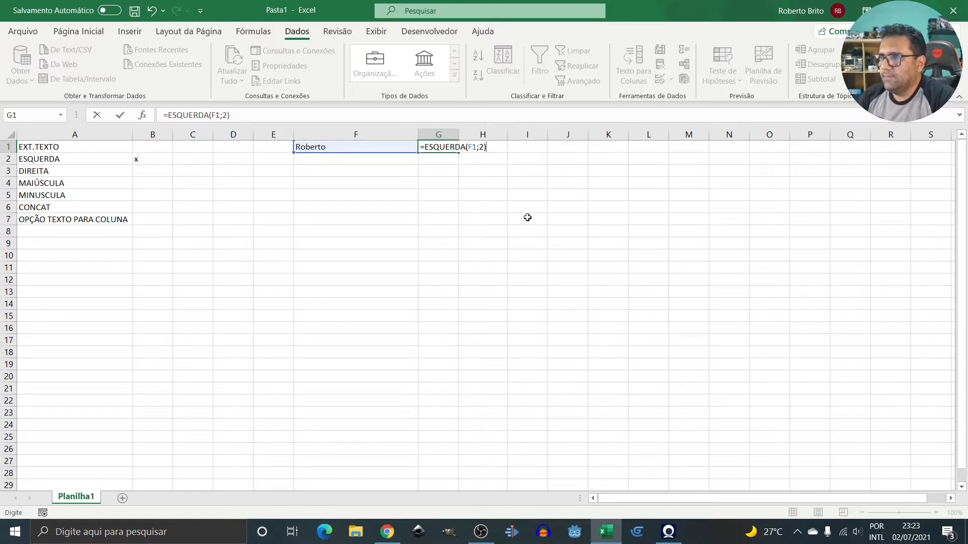
{"action": "key", "text": "Return"}
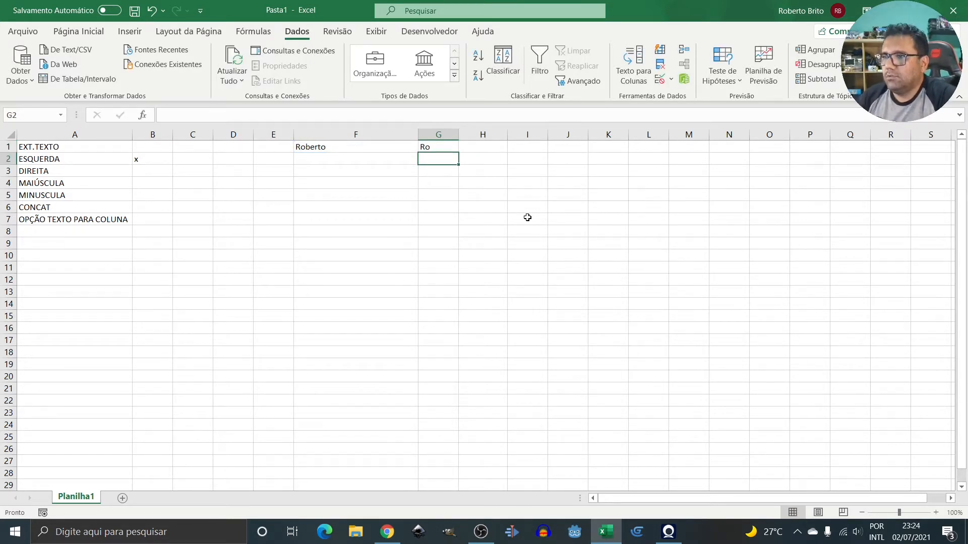
Enter =DIREITA(F1;2) in I1 to return the name's last two letters.
{"action": "key", "text": "Up"}
{"action": "key", "text": "Right"}
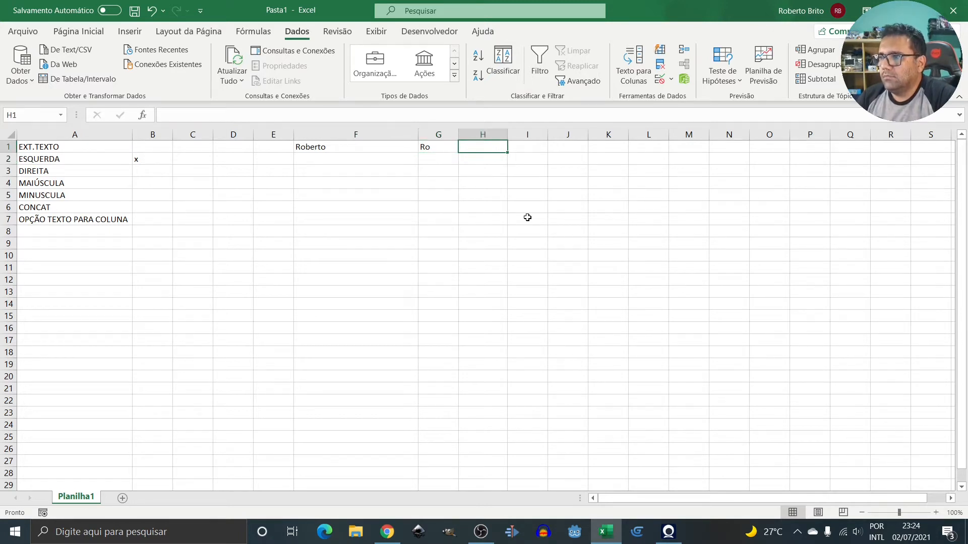
{"action": "key", "text": "Right"}
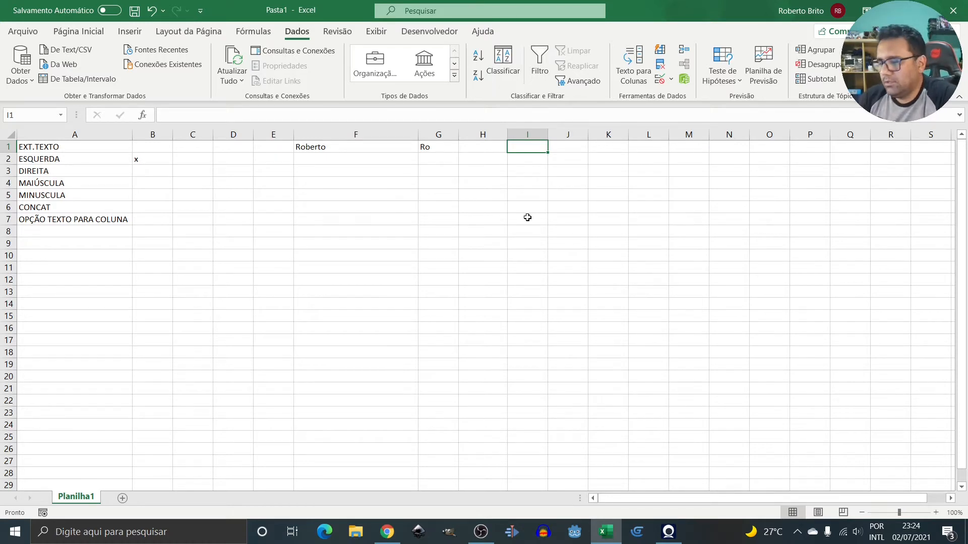
{"action": "type", "text": "="}
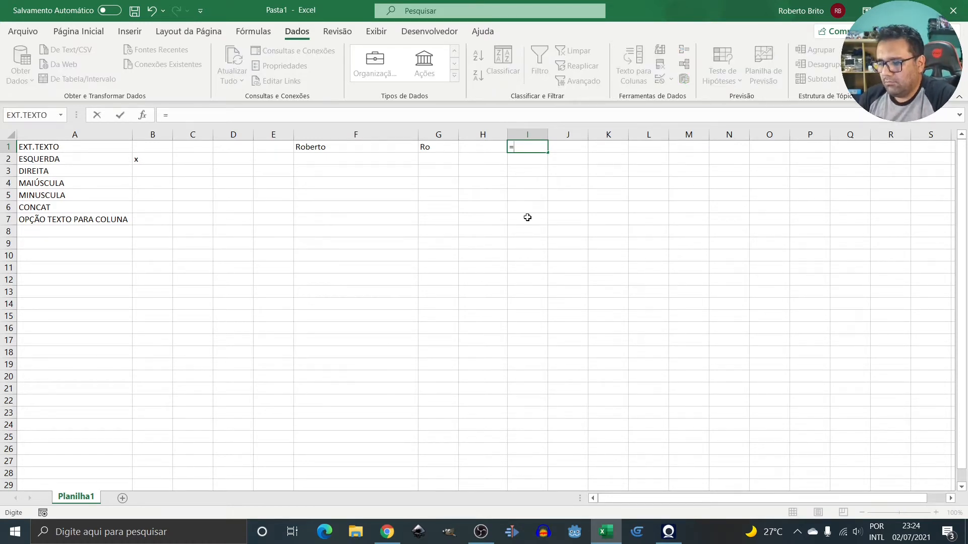
{"action": "type", "text": "di"}
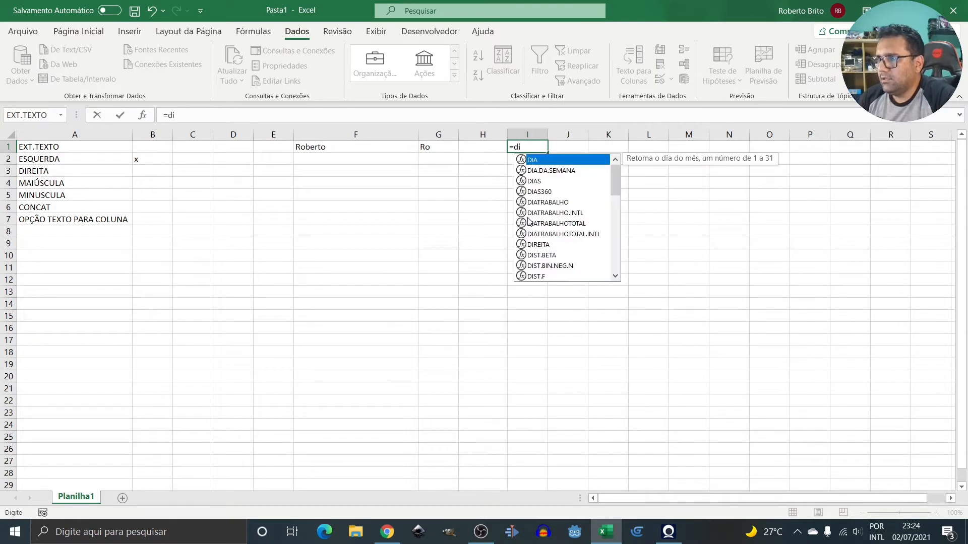
{"action": "type", "text": "re"}
{"action": "key", "text": "Tab"}
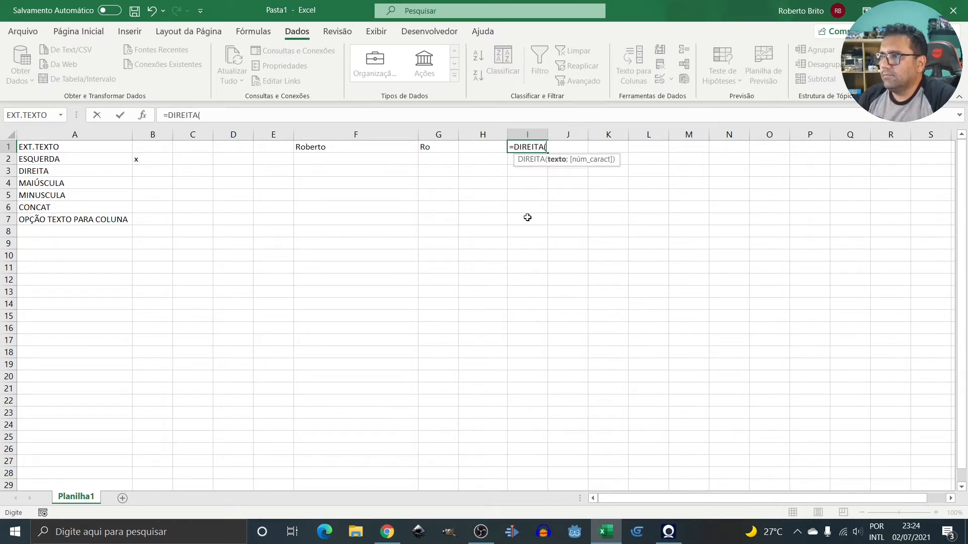
{"action": "key", "text": "Left"}
{"action": "key", "text": "Left"}
{"action": "key", "text": "Left"}
{"action": "key", "text": "Left"}
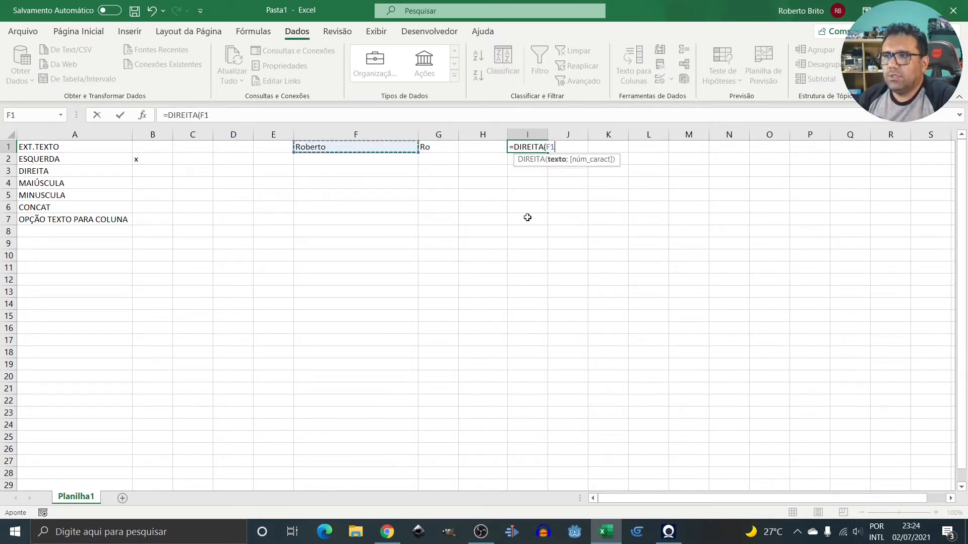
{"action": "key", "text": "Right"}
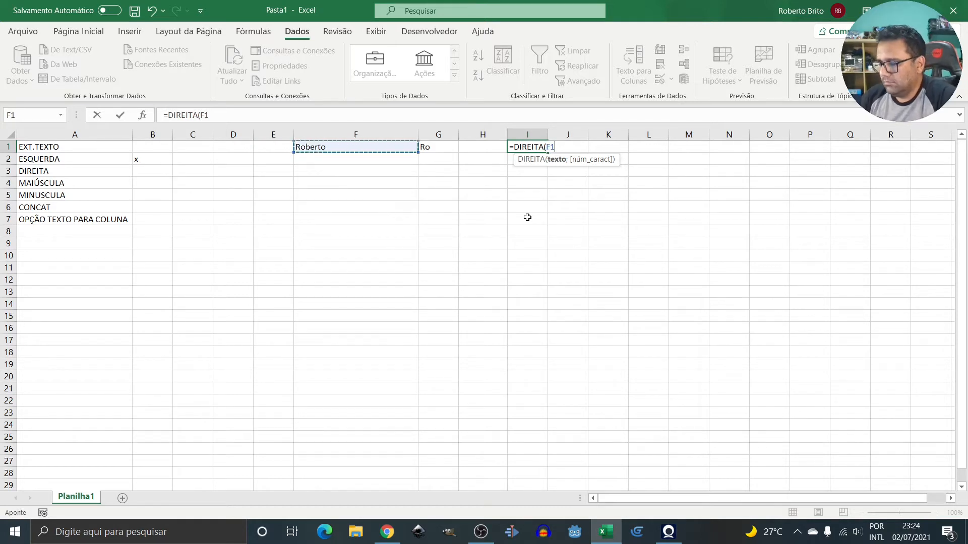
{"action": "type", "text": ";"}
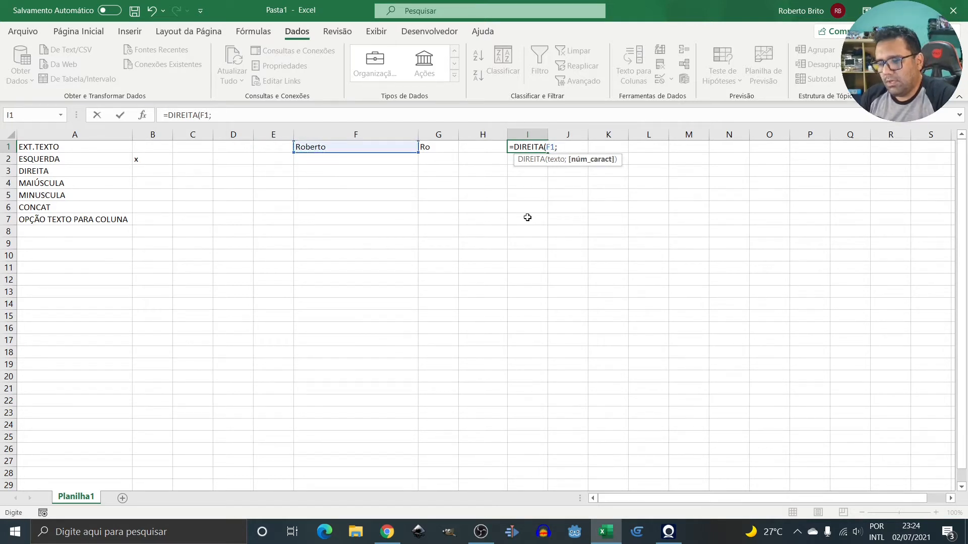
{"action": "type", "text": "2"}
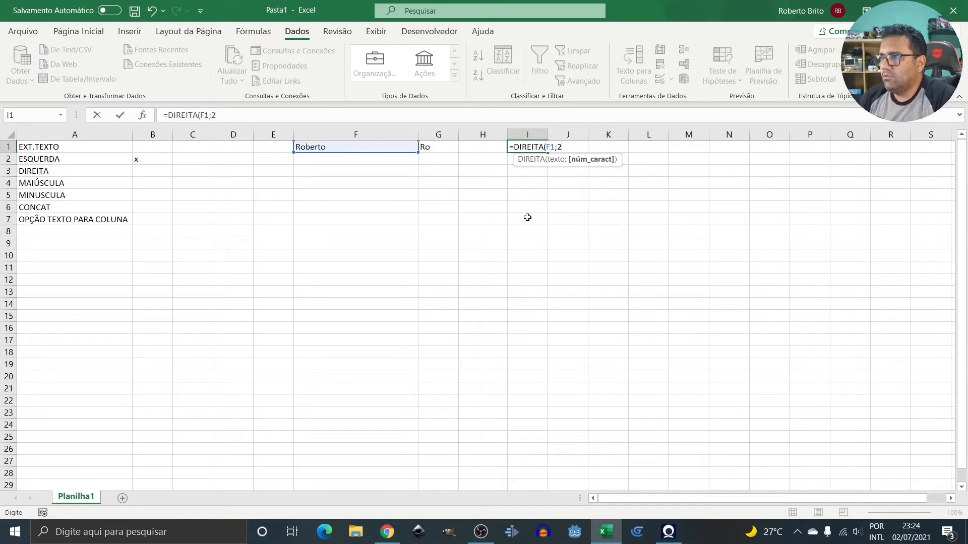
{"action": "type", "text": ")"}
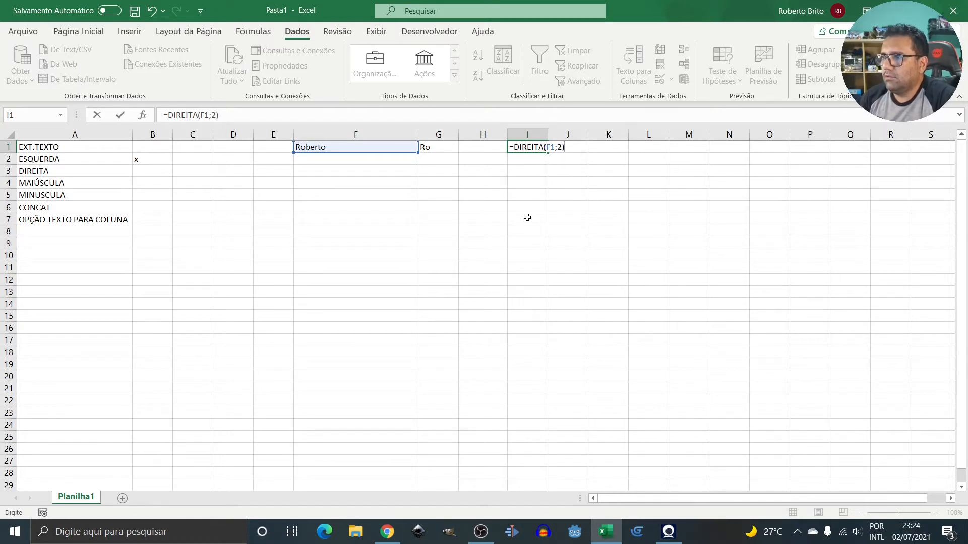
{"action": "key", "text": "Return"}
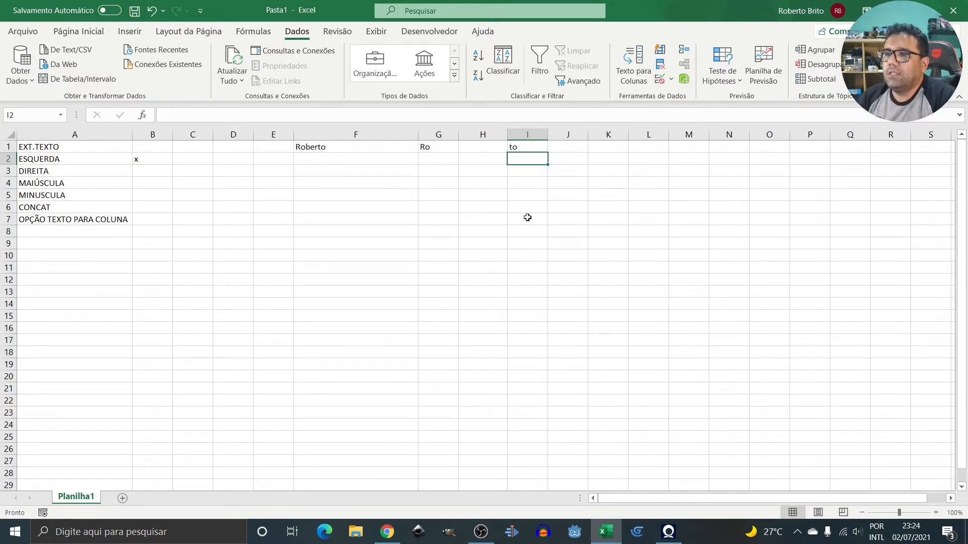
Enter =EXT.TEXTO(F1;3;3) in H1 to extract three letters starting at the third.
{"action": "key", "text": "Up"}
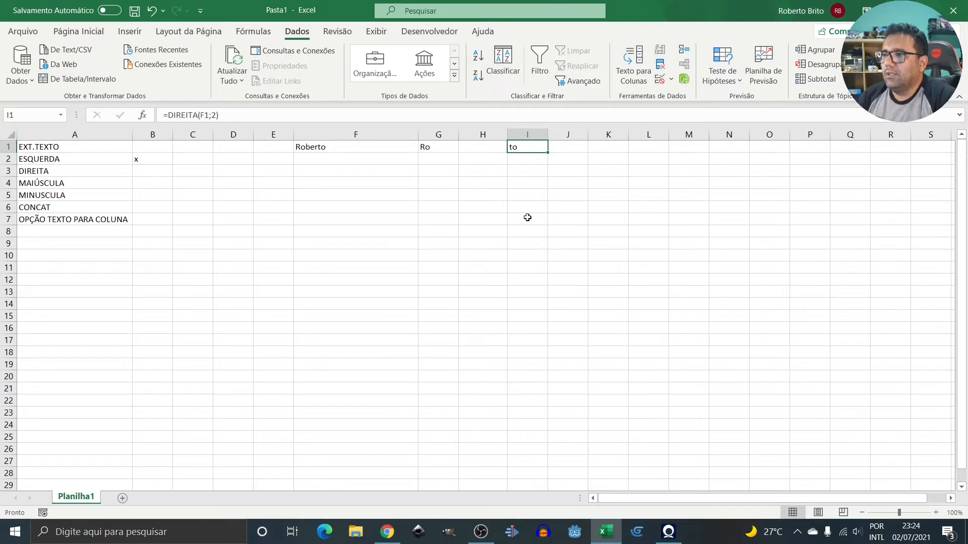
{"action": "key", "text": "Left"}
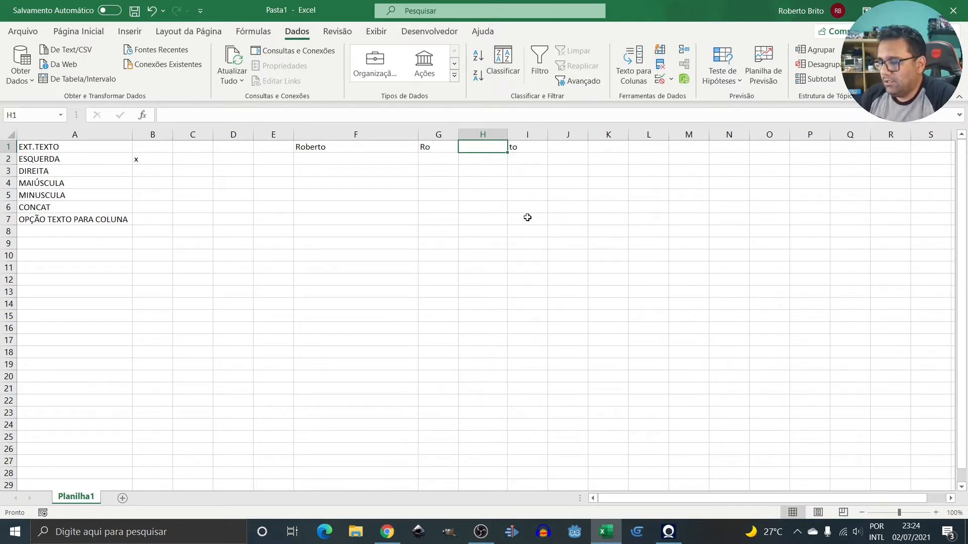
{"action": "type", "text": "="}
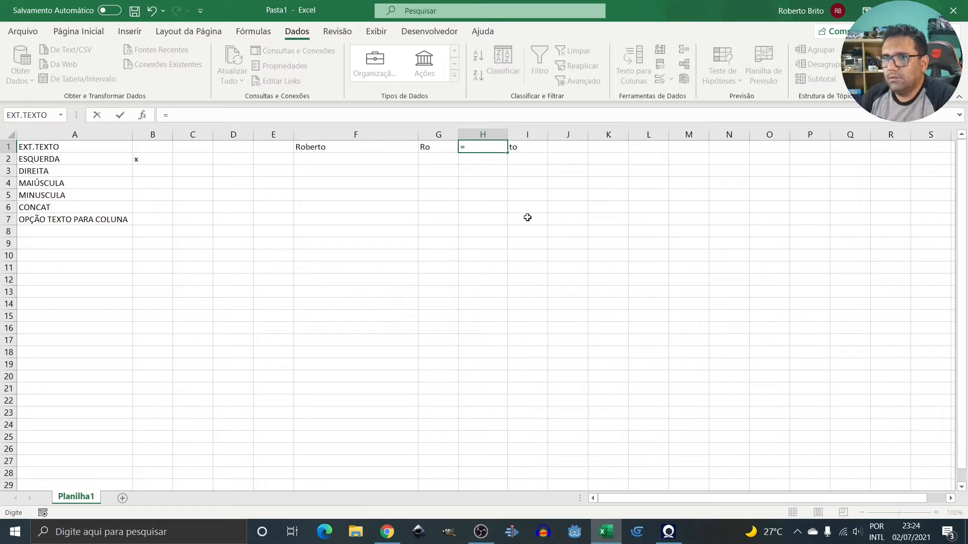
{"action": "type", "text": "ext"}
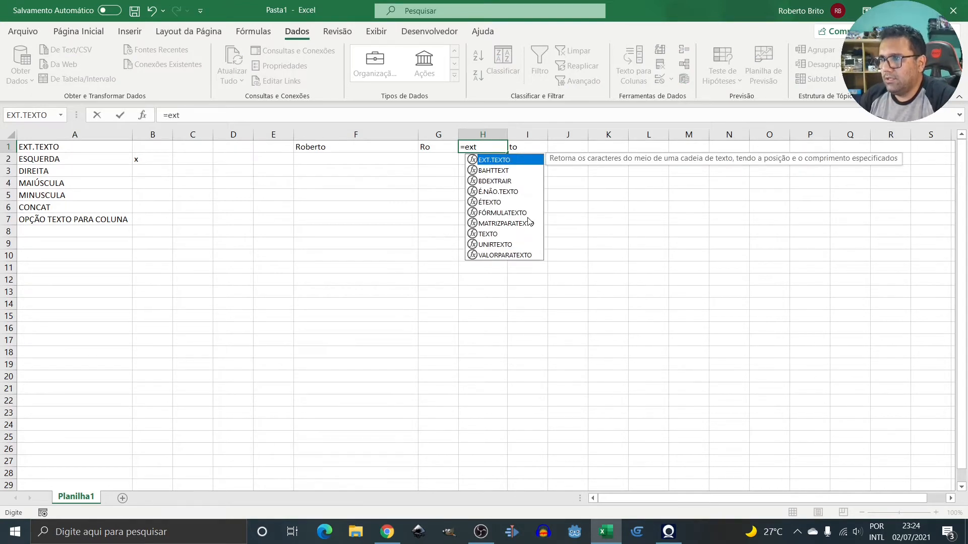
{"action": "type", "text": "."}
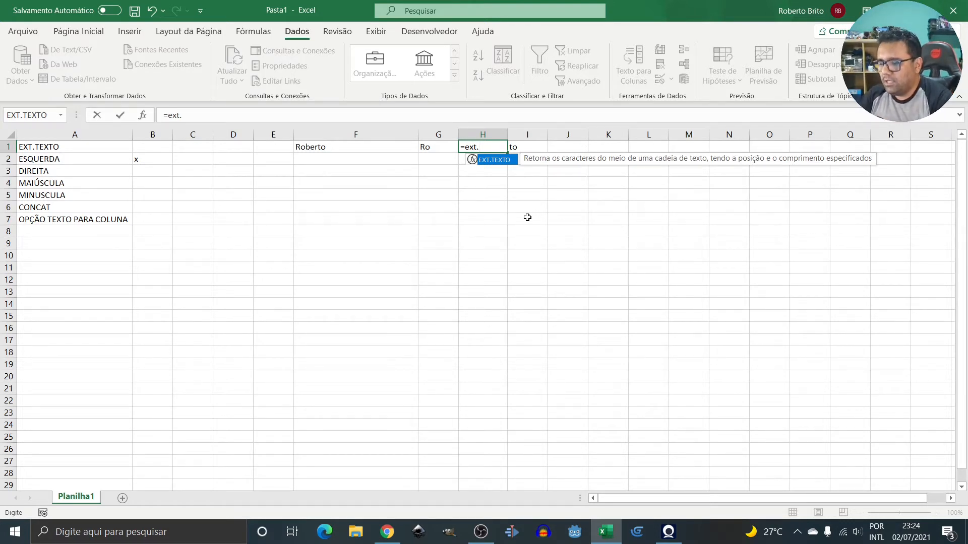
{"action": "type", "text": "text"}
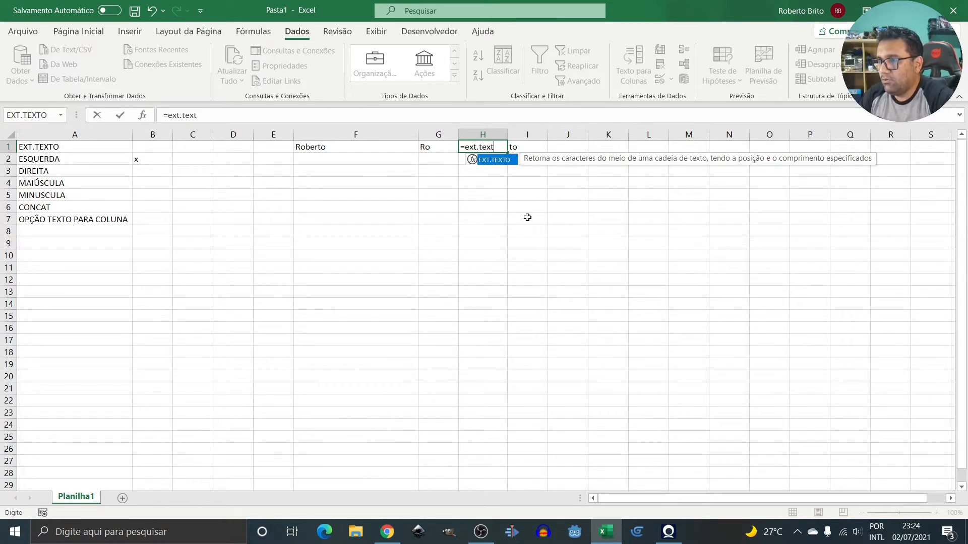
{"action": "type", "text": "o"}
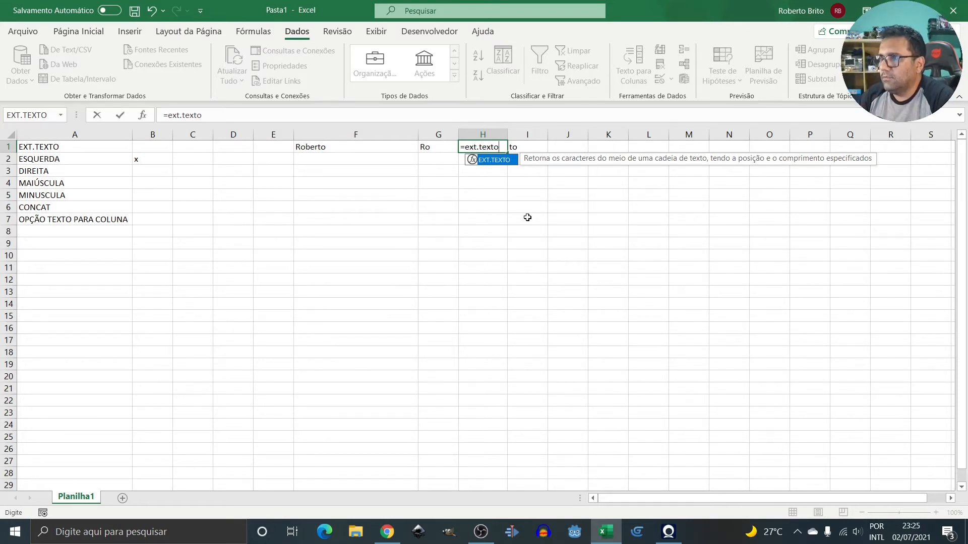
{"action": "type", "text": "("}
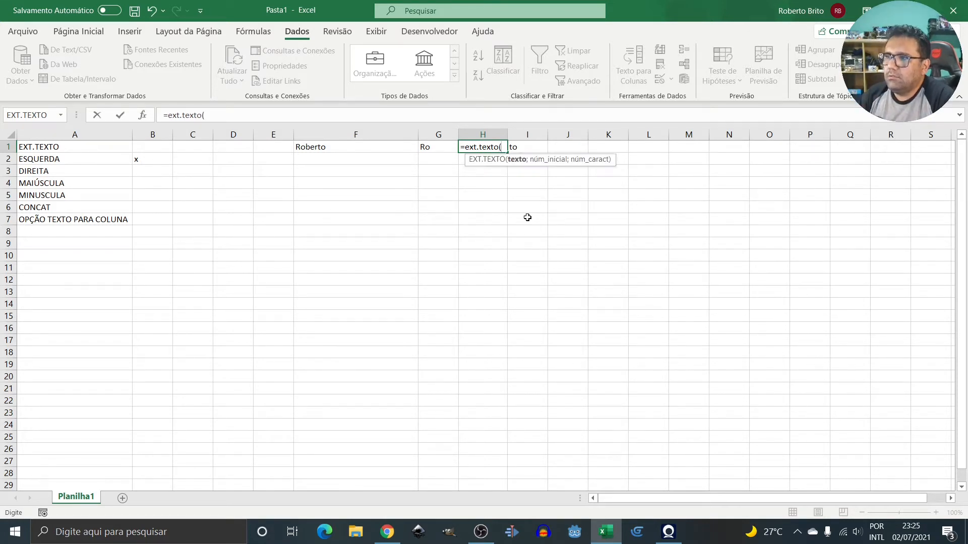
{"action": "key", "text": "Left"}
{"action": "key", "text": "Left"}
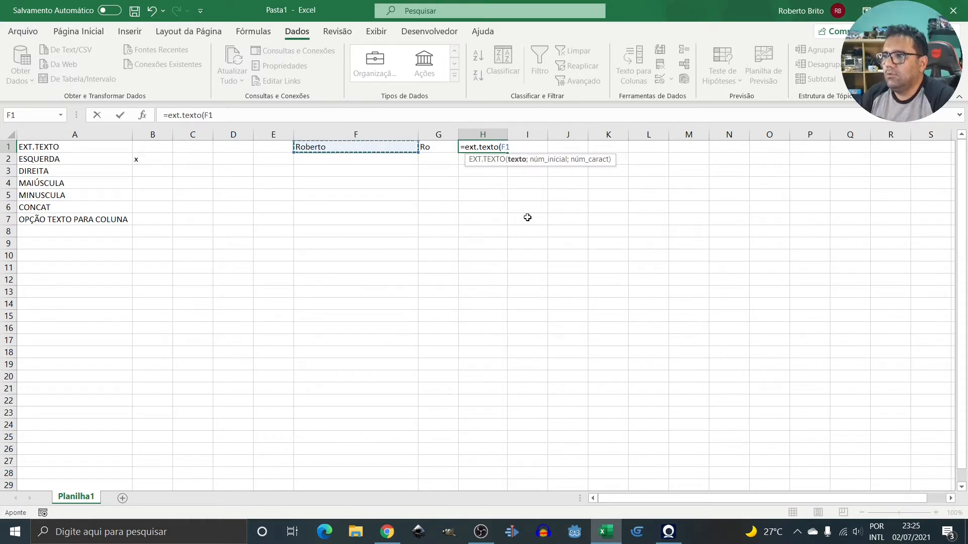
{"action": "type", "text": ";"}
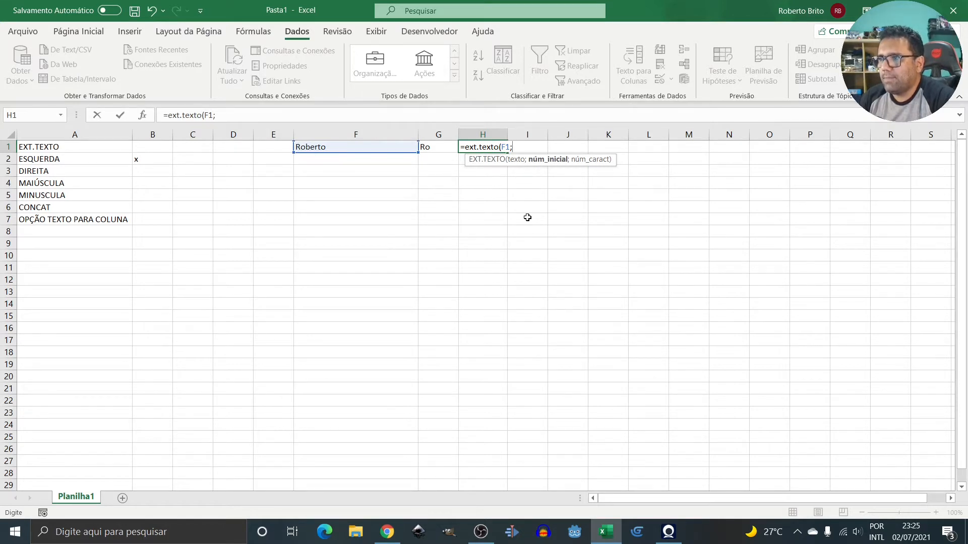
{"action": "type", "text": "3"}
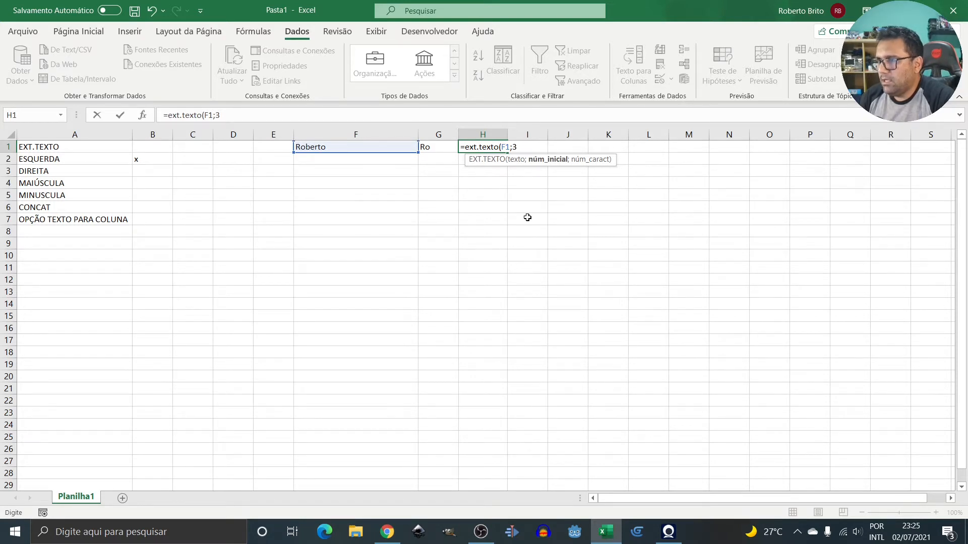
{"action": "type", "text": ";3"}
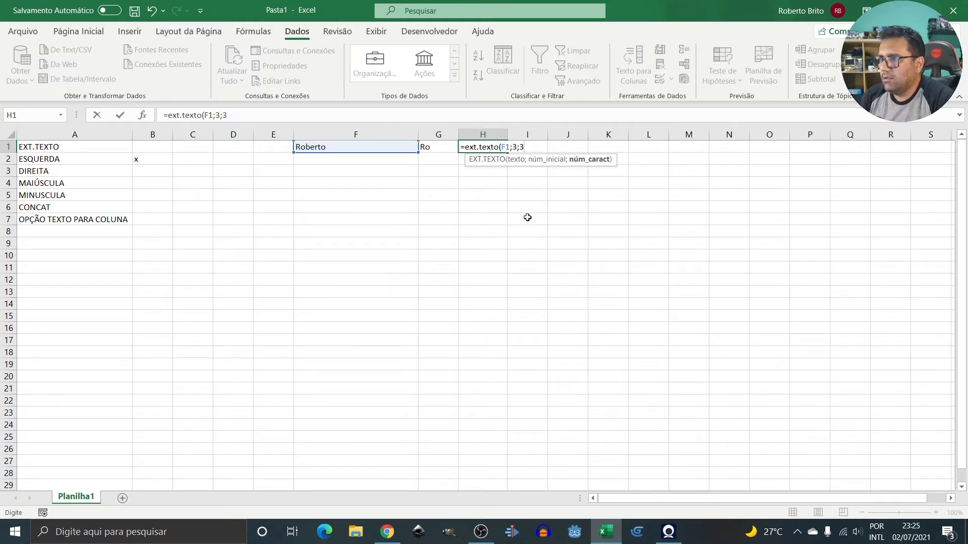
{"action": "key", "text": "Return"}
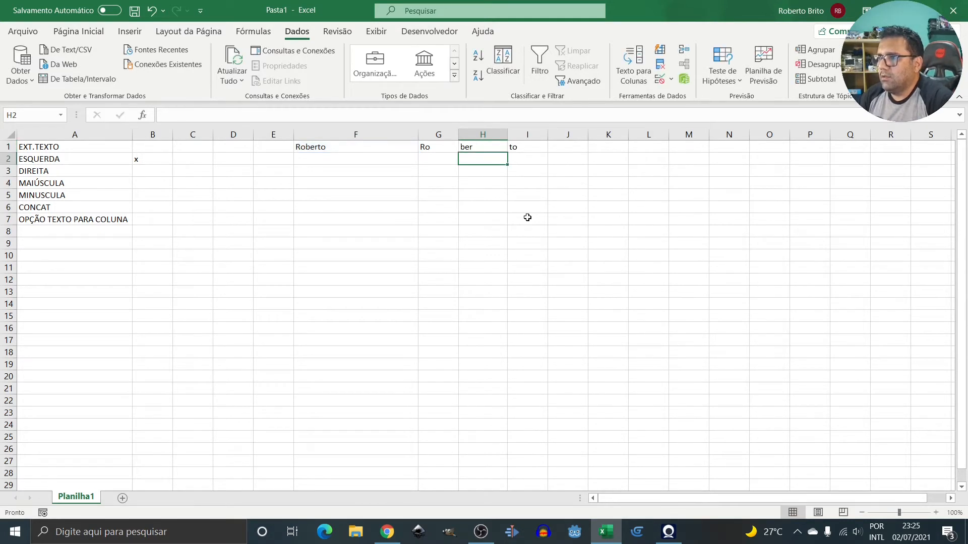
Review the formulas along row 1, ending on the ESQUERDA formula in G1.
{"action": "key", "text": "Up"}
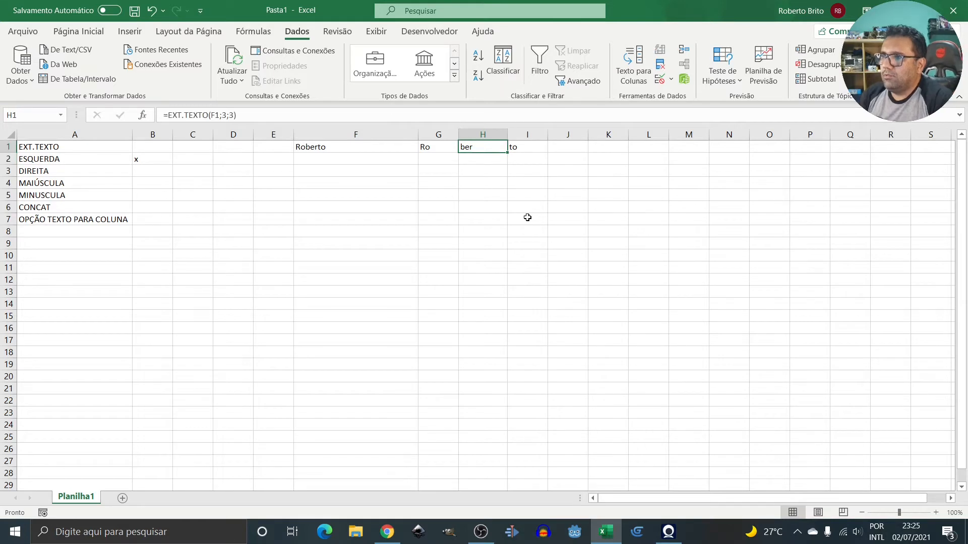
{"action": "key", "text": "Left"}
{"action": "key", "text": "Left"}
{"action": "key", "text": "Right"}
{"action": "key", "text": "Right"}
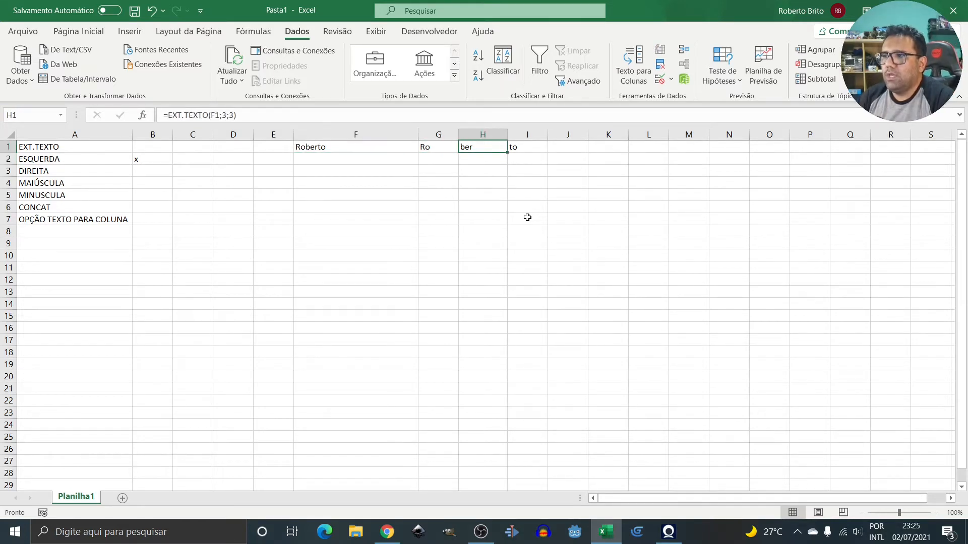
{"action": "key", "text": "Right"}
{"action": "key", "text": "Left"}
{"action": "key", "text": "Left"}
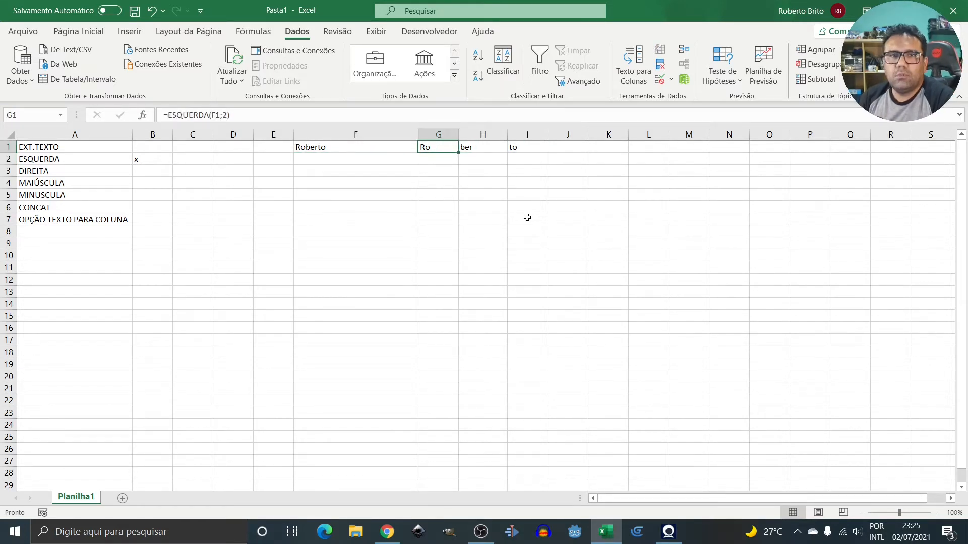
Review the DIREITA formula in I1 and the source name in F1.
{"action": "key", "text": "Right"}
{"action": "key", "text": "Right"}
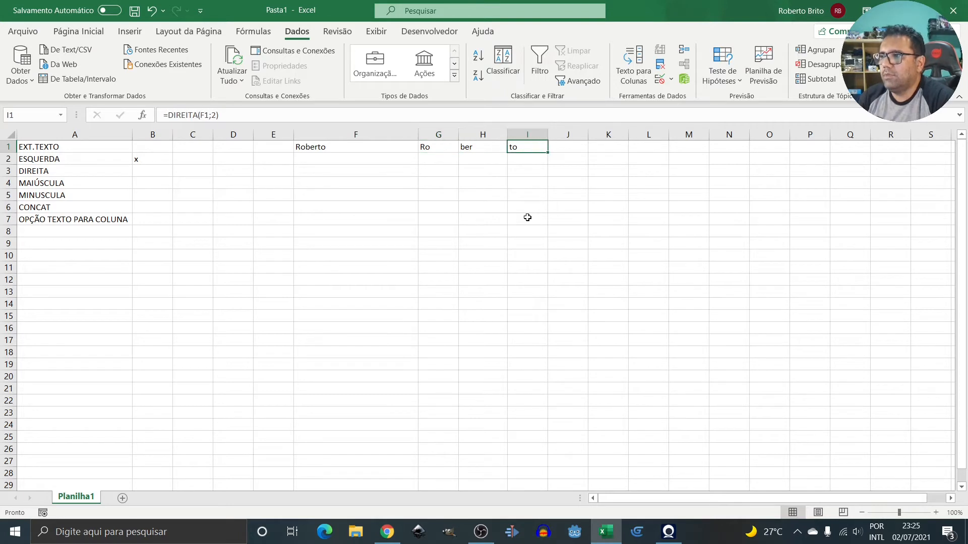
{"action": "key", "text": "Left"}
{"action": "key", "text": "Left"}
{"action": "key", "text": "Left"}
{"action": "key", "text": "Left"}
{"action": "key", "text": "Left"}
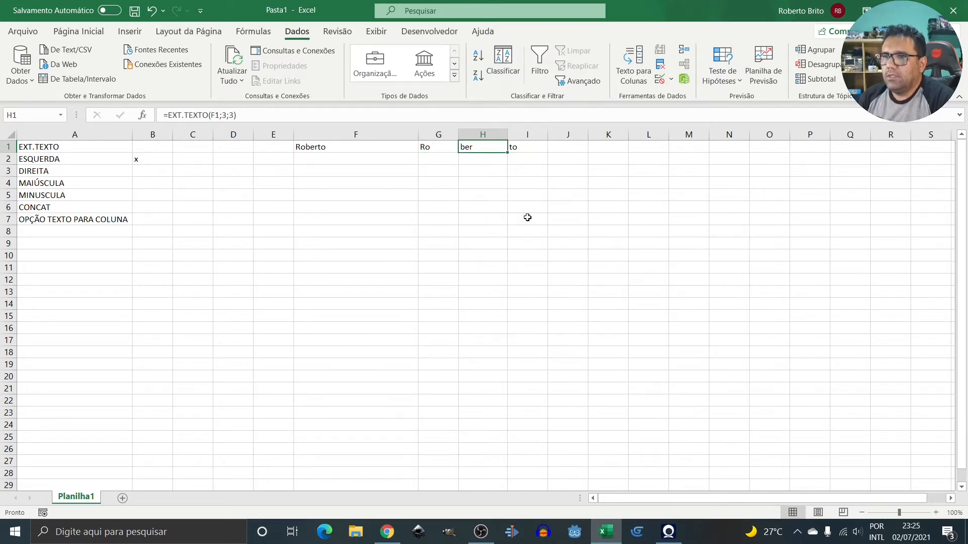
{"action": "key", "text": "Right"}
{"action": "key", "text": "Right"}
{"action": "key", "text": "Right"}
{"action": "key", "text": "Right"}
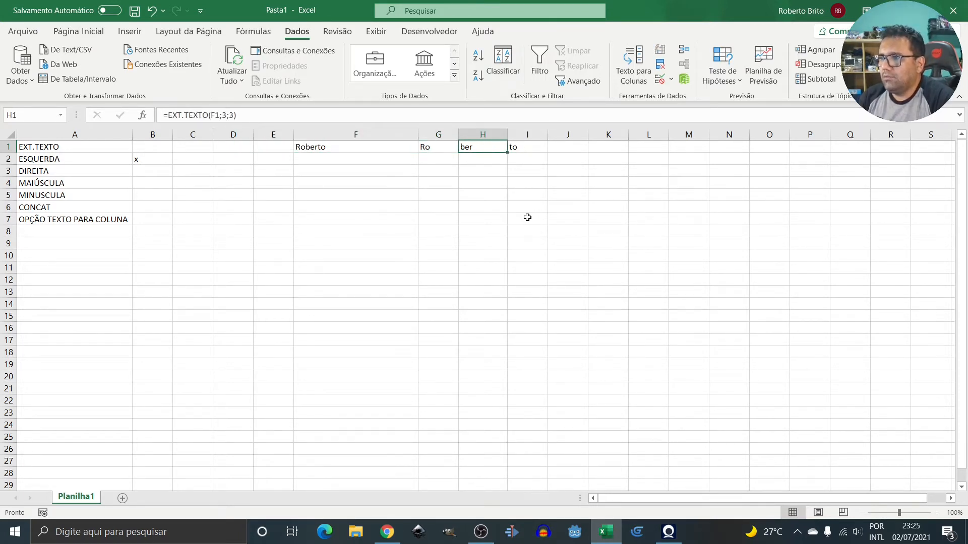
Put an x in column B beside EXT.TEXTO and DIREITA.
{"action": "key", "text": "Left"}
{"action": "key", "text": "Left"}
{"action": "key", "text": "Left"}
{"action": "key", "text": "Left"}
{"action": "key", "text": "Left"}
{"action": "key", "text": "Left"}
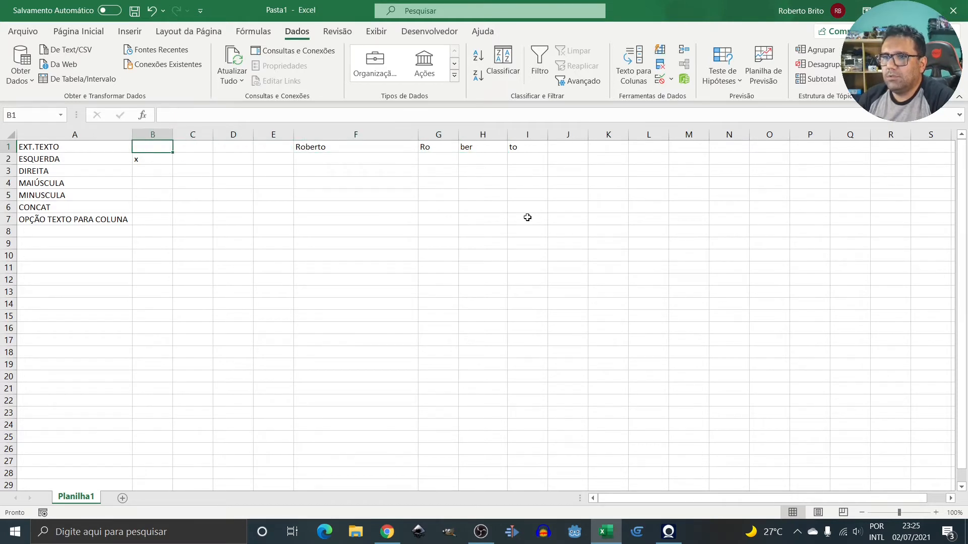
{"action": "type", "text": "x"}
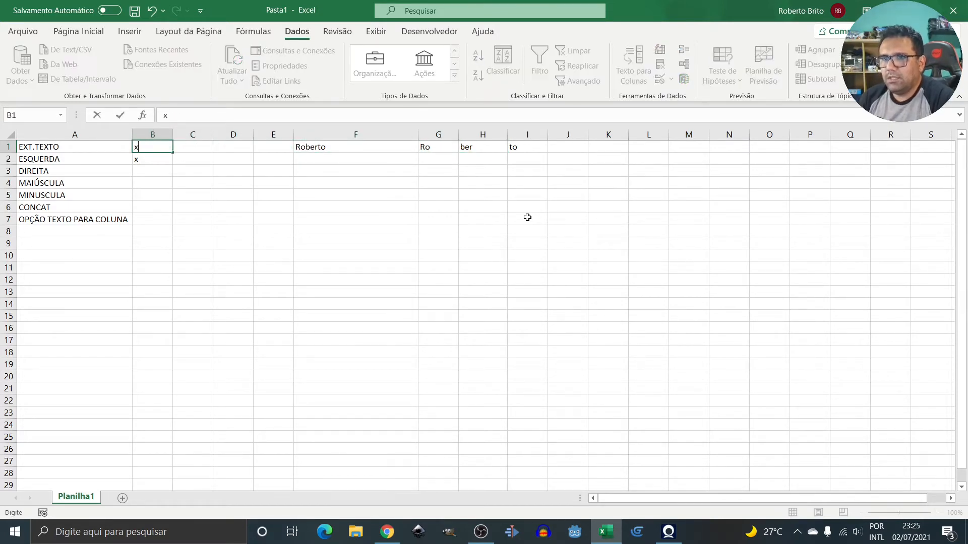
{"action": "key", "text": "Return"}
{"action": "key", "text": "Return"}
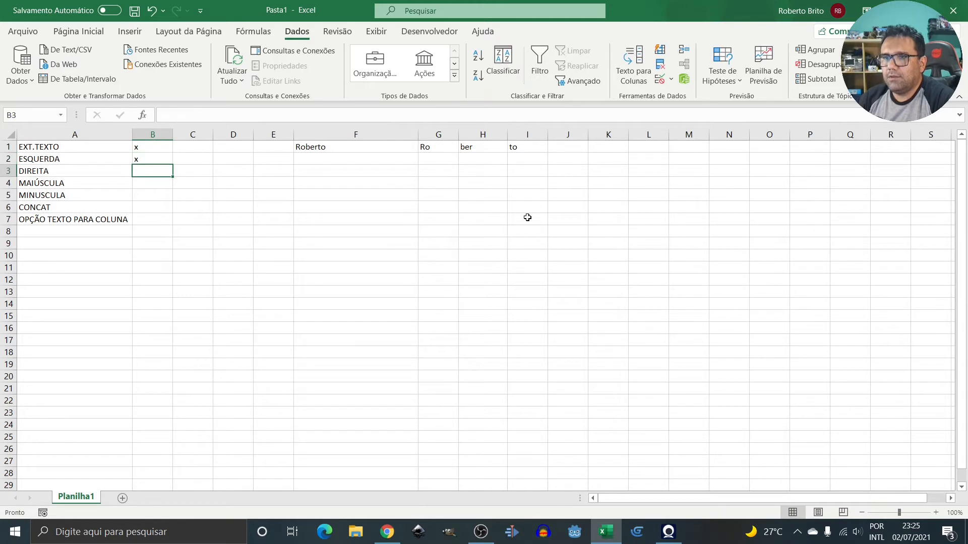
{"action": "type", "text": "x"}
{"action": "key", "text": "Right"}
{"action": "key", "text": "Right"}
{"action": "key", "text": "Right"}
{"action": "key", "text": "Right"}
{"action": "key", "text": "Right"}
{"action": "key", "text": "Right"}
{"action": "key", "text": "Right"}
{"action": "key", "text": "Right"}
{"action": "key", "text": "Up"}
{"action": "key", "text": "Up"}
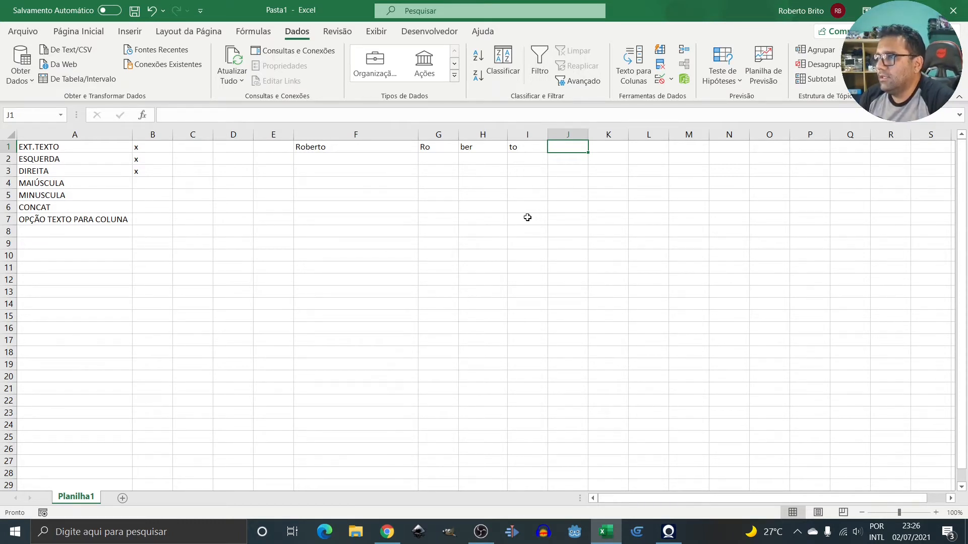
Enter =CONCAT(G1:I1) in J1 to rejoin the three pieces into the full name.
{"action": "type", "text": "="}
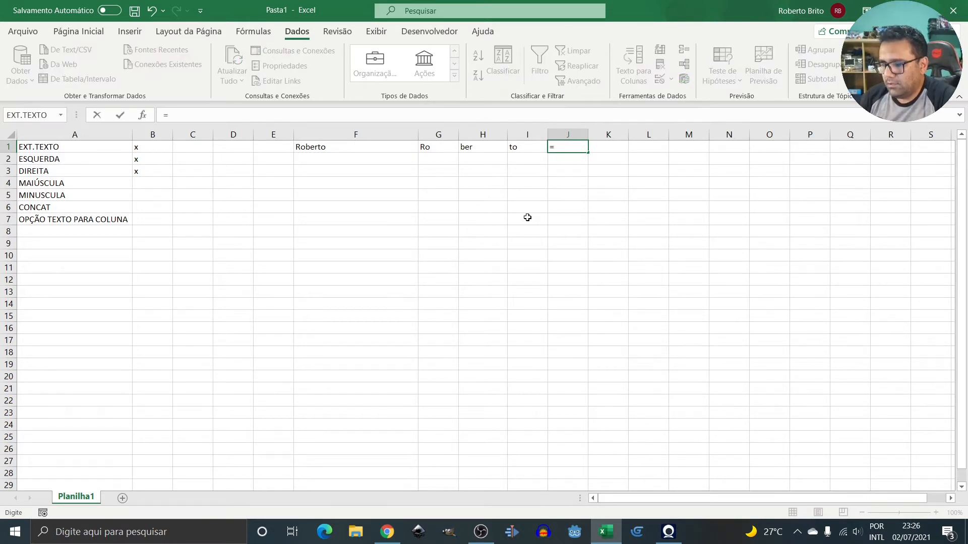
{"action": "type", "text": "con"}
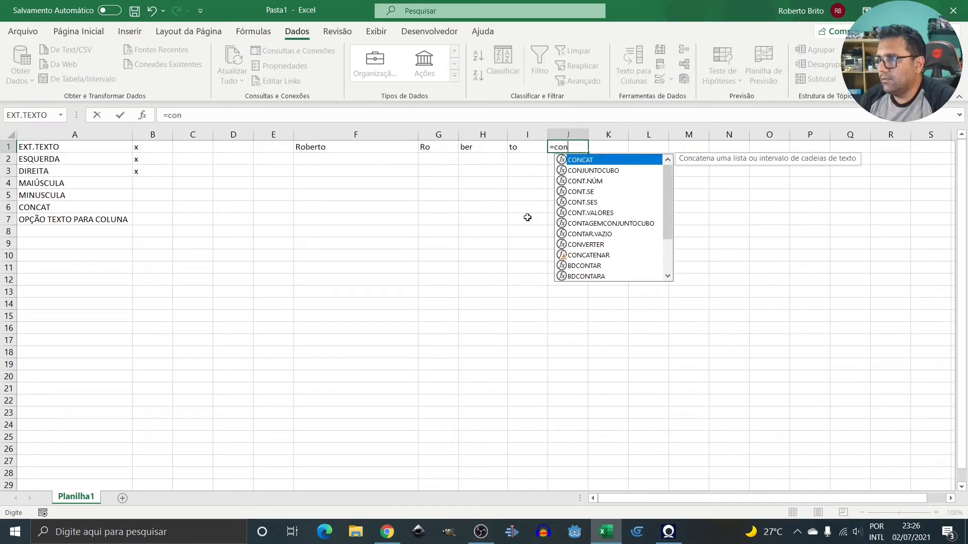
{"action": "key", "text": "Tab"}
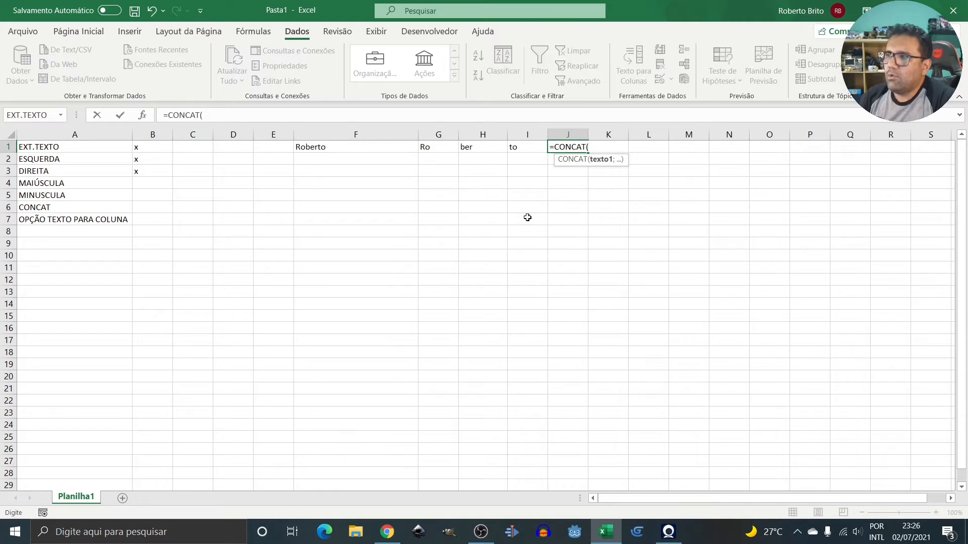
{"action": "key", "text": "Left"}
{"action": "key", "text": "Left"}
{"action": "key", "text": "Left"}
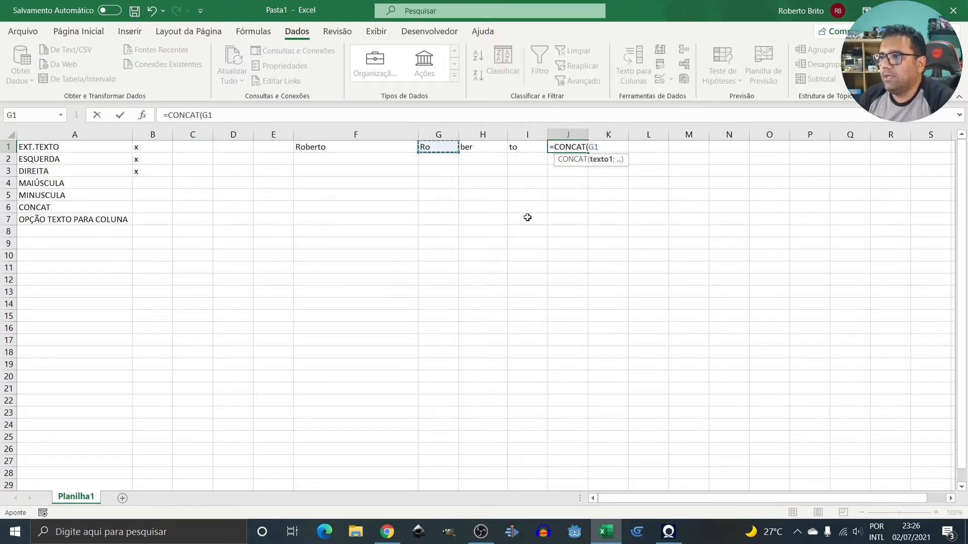
{"action": "key", "text": "shift+Right"}
{"action": "key", "text": "shift+Right"}
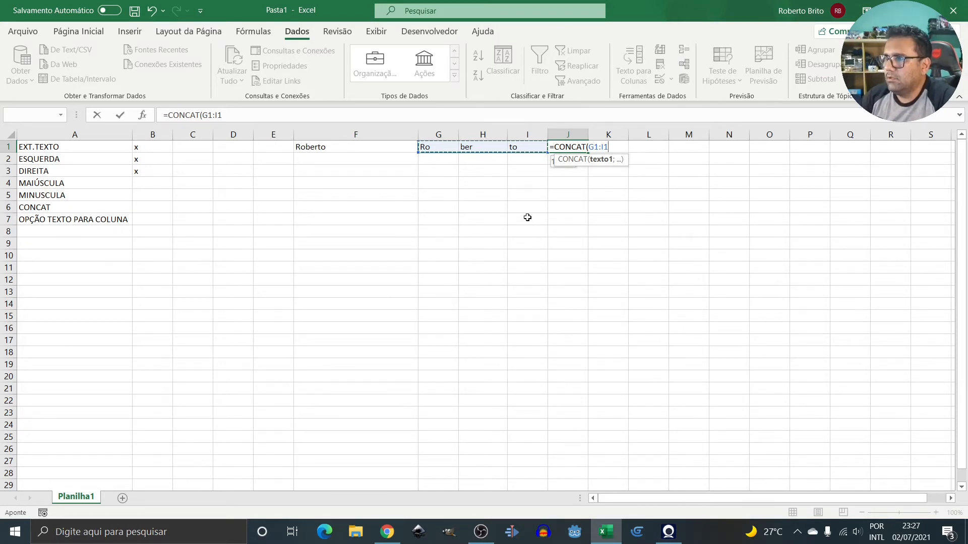
{"action": "type", "text": ")"}
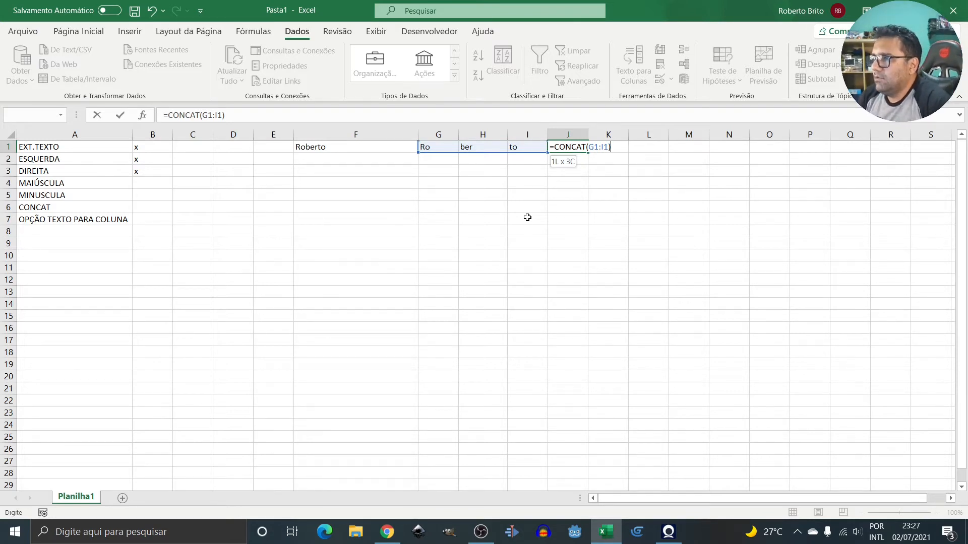
{"action": "key", "text": "Return"}
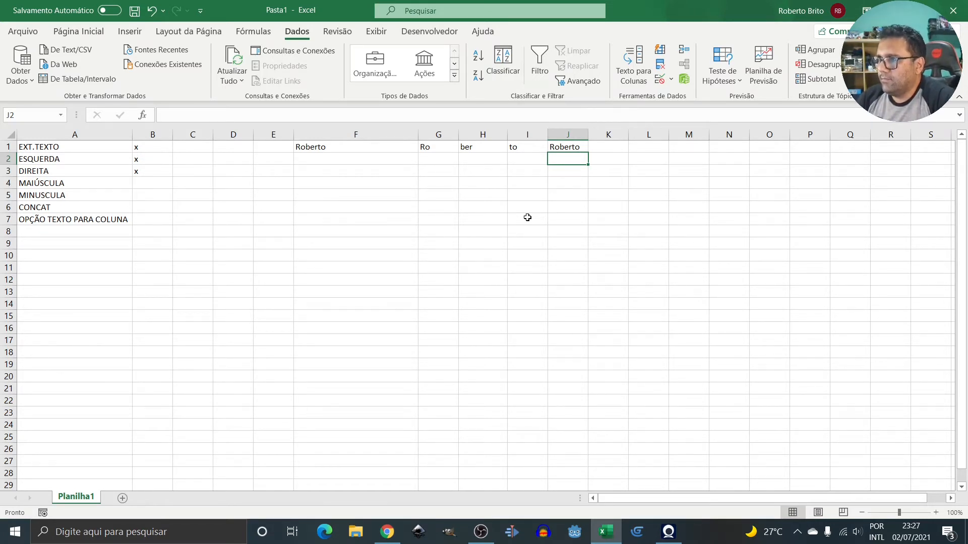
{"action": "key", "text": "Right"}
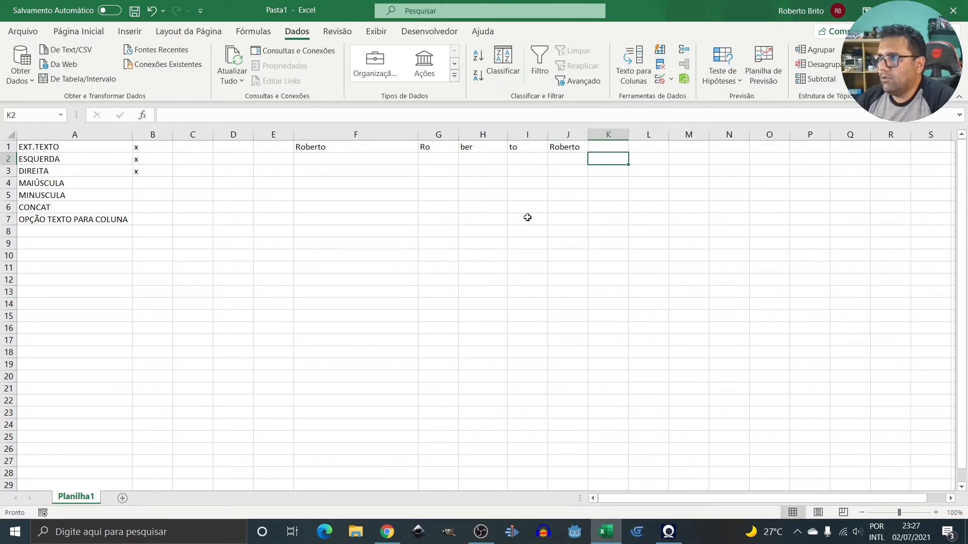
{"action": "key", "text": "Down"}
{"action": "key", "text": "Up"}
{"action": "key", "text": "Left"}
{"action": "key", "text": "Right"}
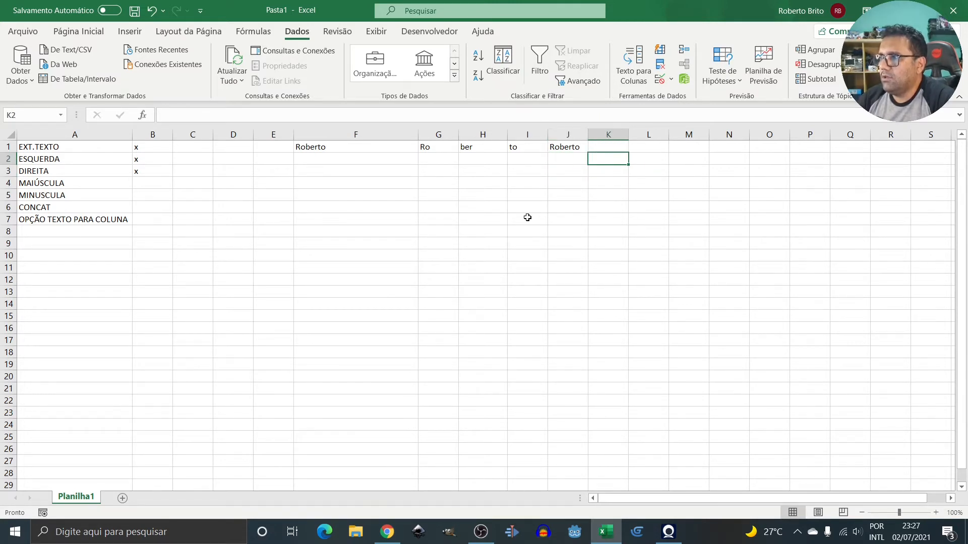
Enter =MAIÚSCULA(J1) in K1 to show the rejoined name in capitals.
{"action": "key", "text": "Up"}
{"action": "key", "text": "Right"}
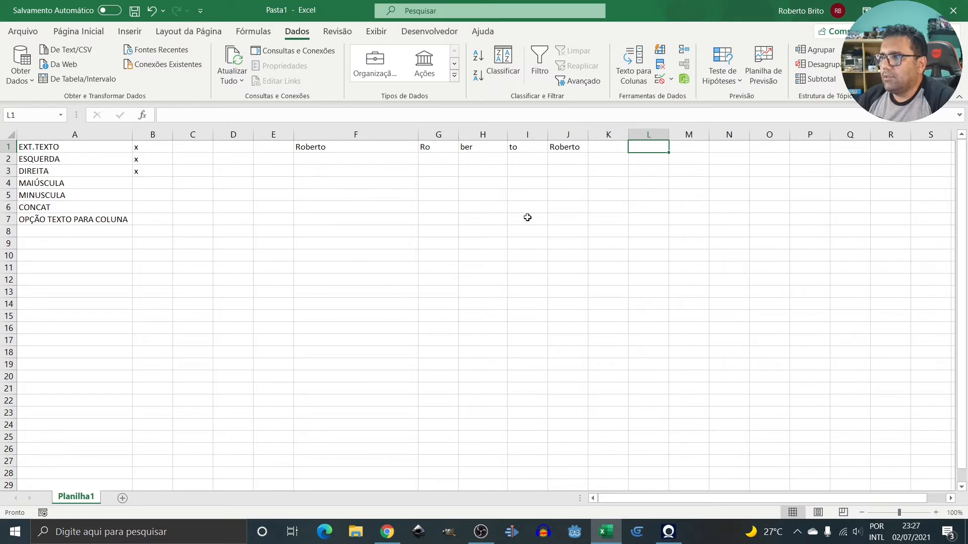
{"action": "key", "text": "Left"}
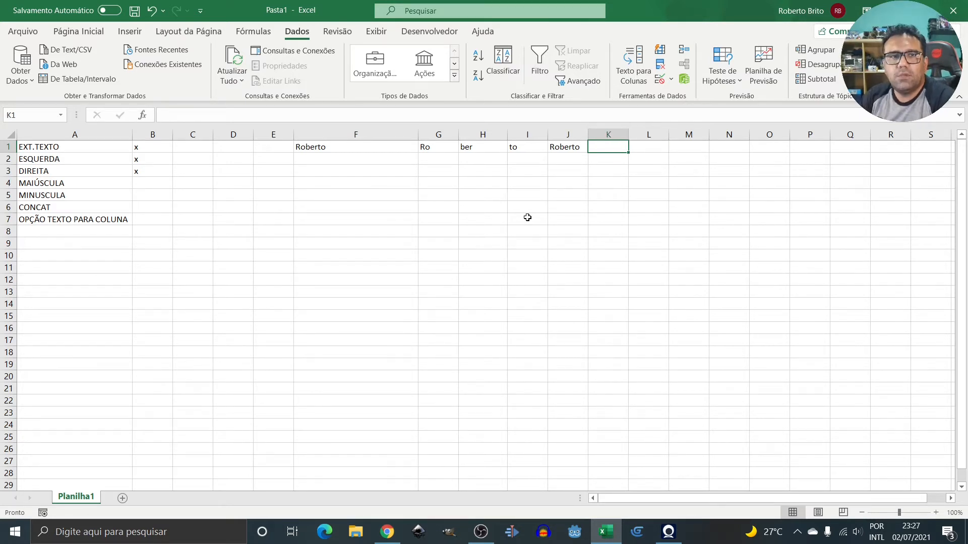
{"action": "type", "text": "="}
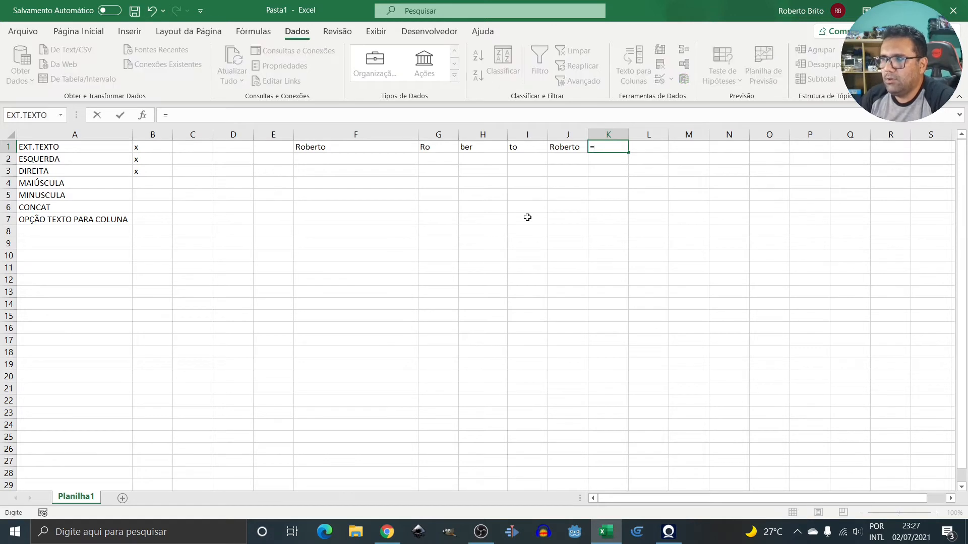
{"action": "type", "text": "ma"}
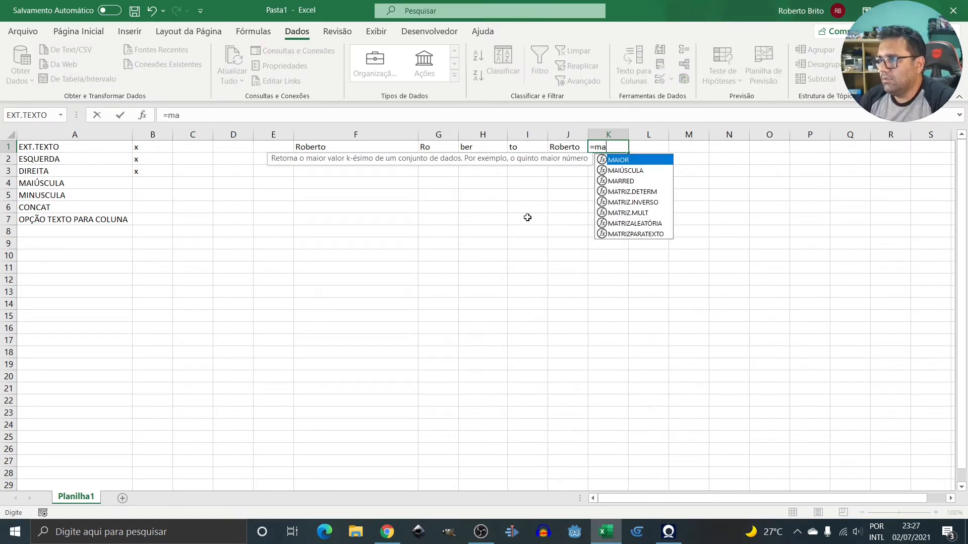
{"action": "key", "text": "Down"}
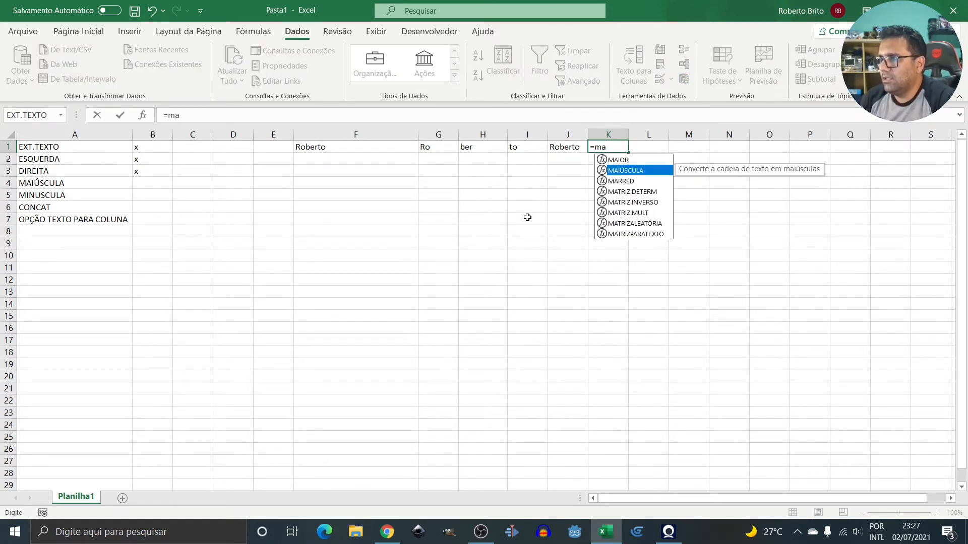
{"action": "key", "text": "Tab"}
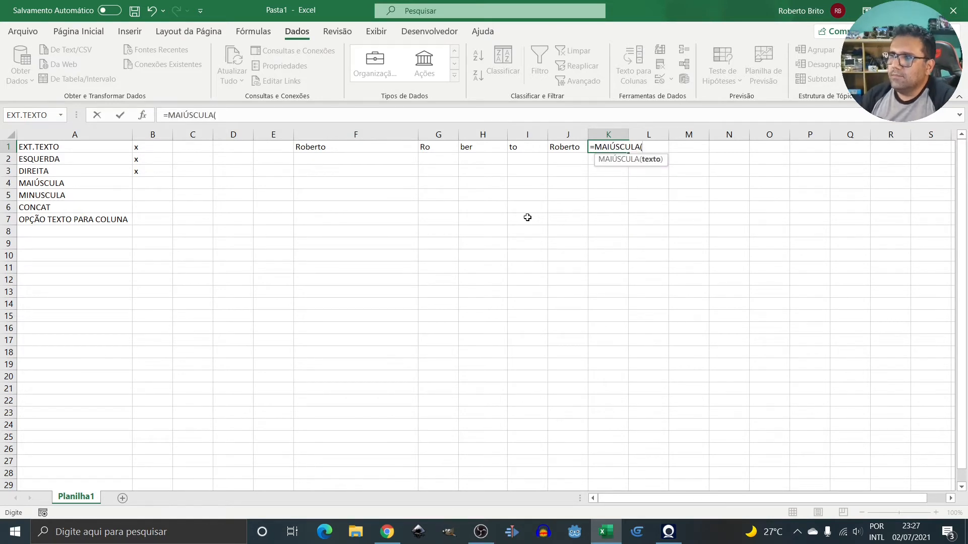
{"action": "key", "text": "Left"}
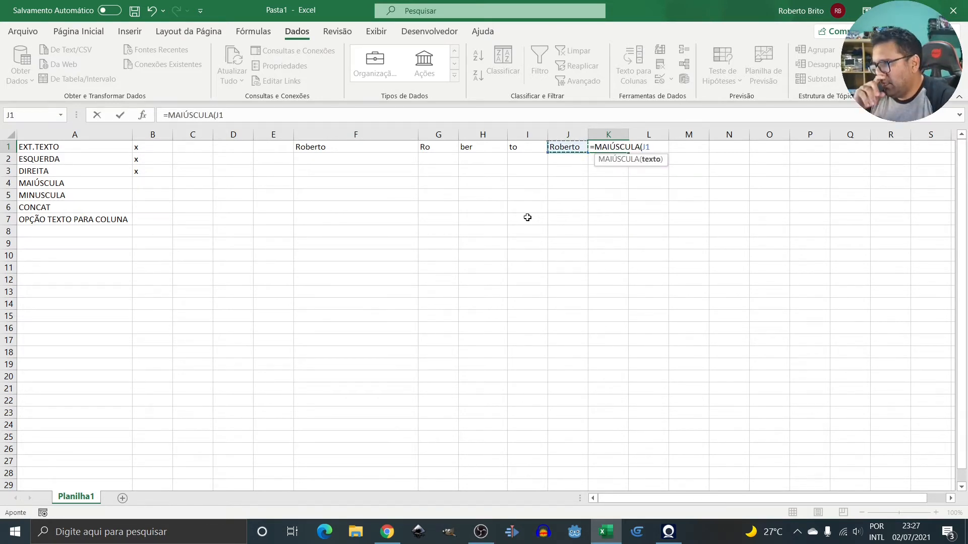
{"action": "type", "text": ")"}
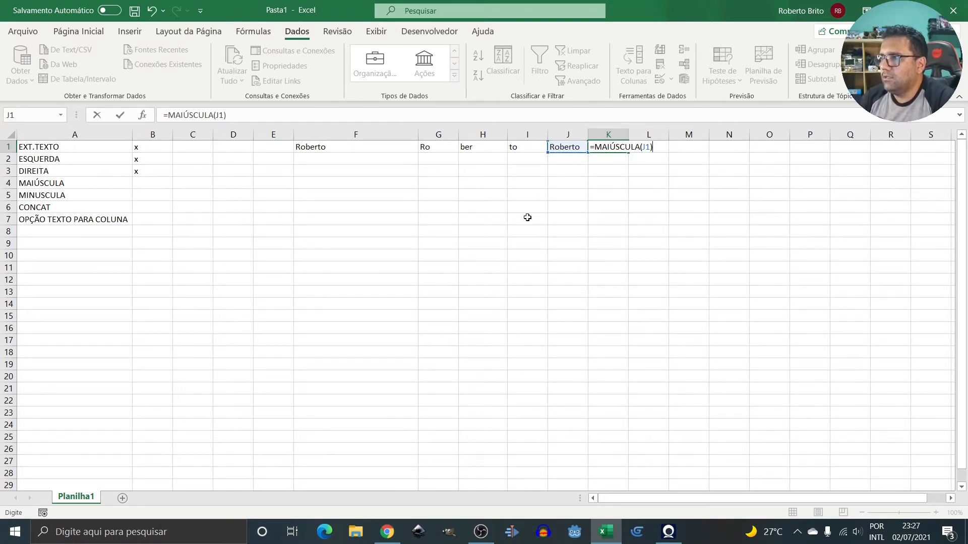
{"action": "key", "text": "Return"}
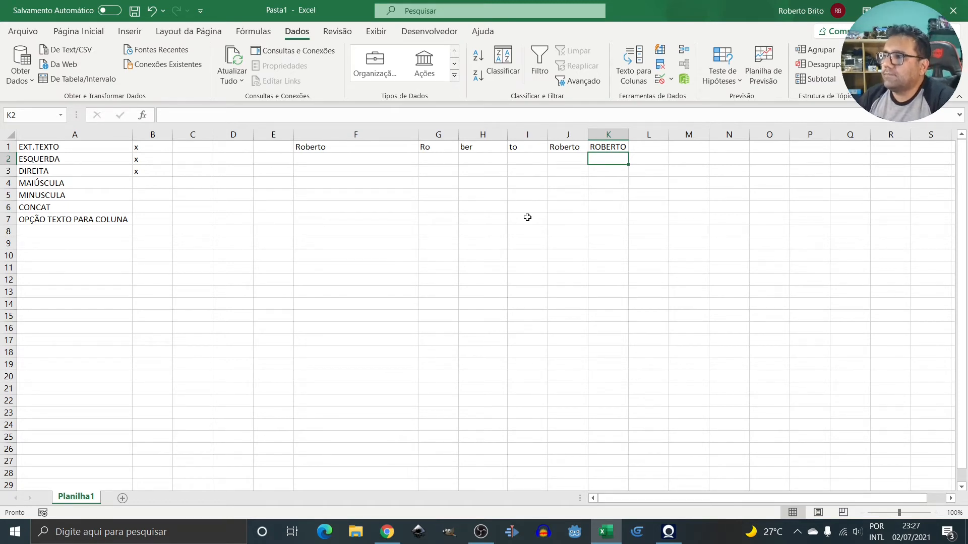
{"action": "key", "text": "Up"}
{"action": "key", "text": "Right"}
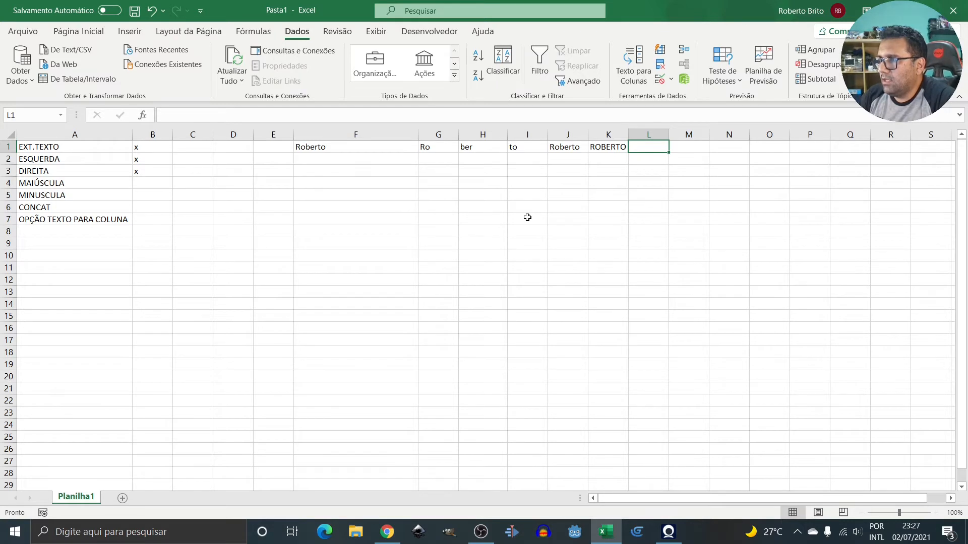
Enter =MINÚSCULA(K1) in L1 to show the name in lowercase.
{"action": "type", "text": "="}
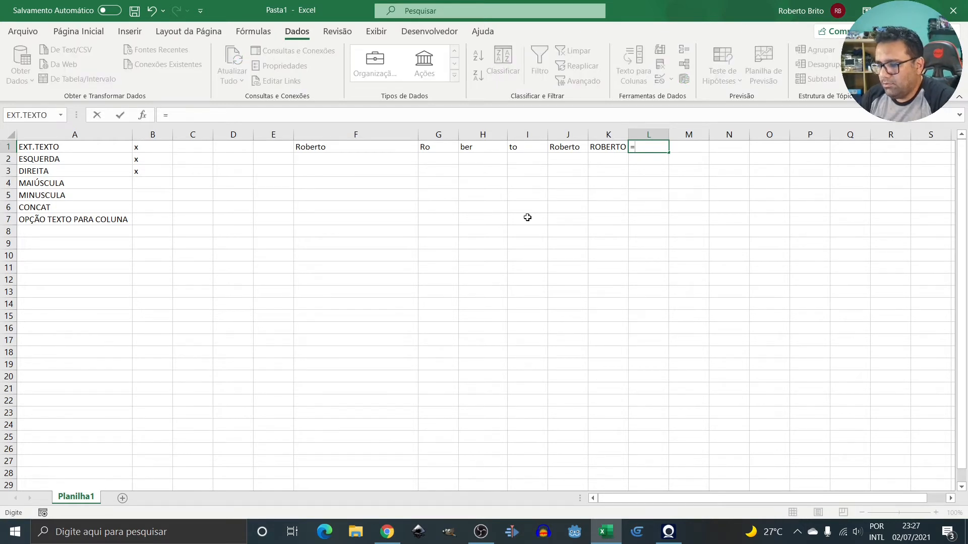
{"action": "type", "text": "mi"}
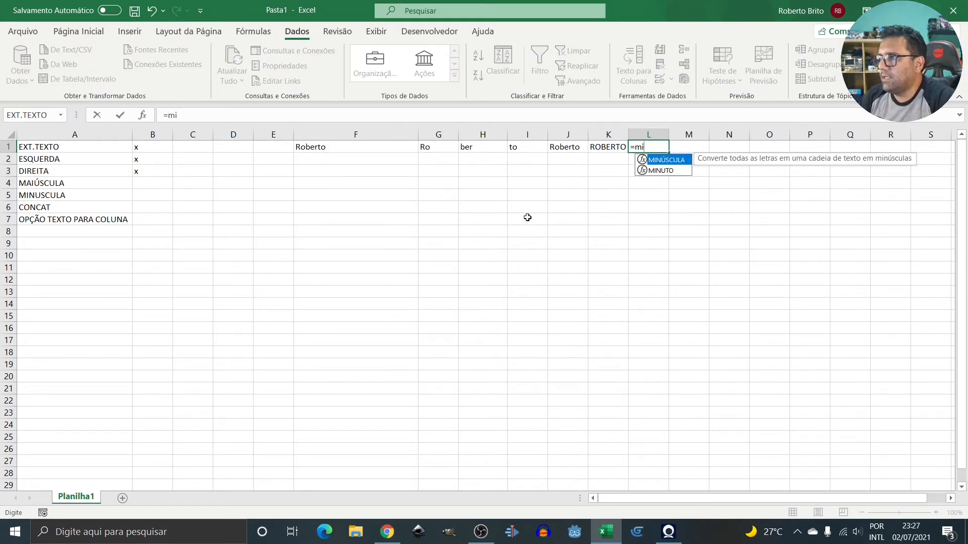
{"action": "key", "text": "Tab"}
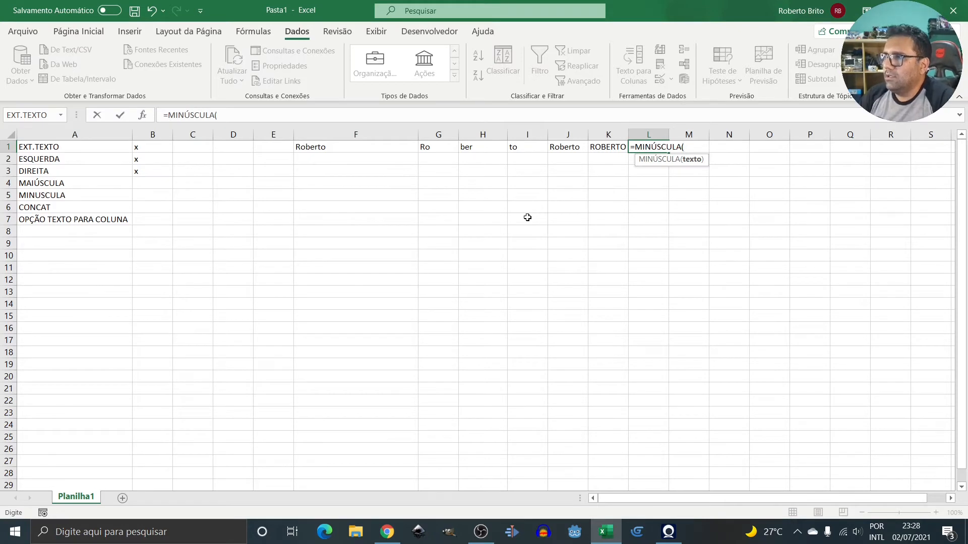
{"action": "key", "text": "Left"}
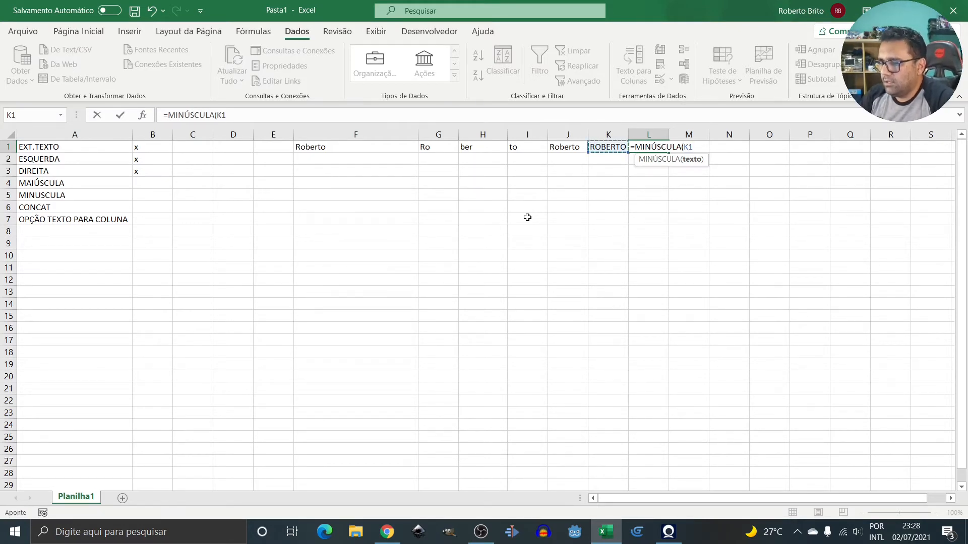
{"action": "type", "text": ")"}
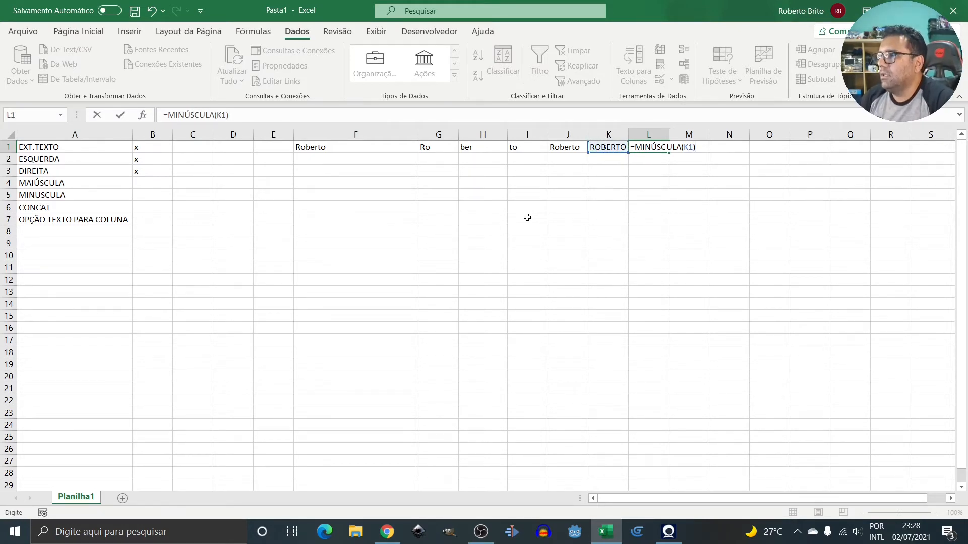
{"action": "key", "text": "Return"}
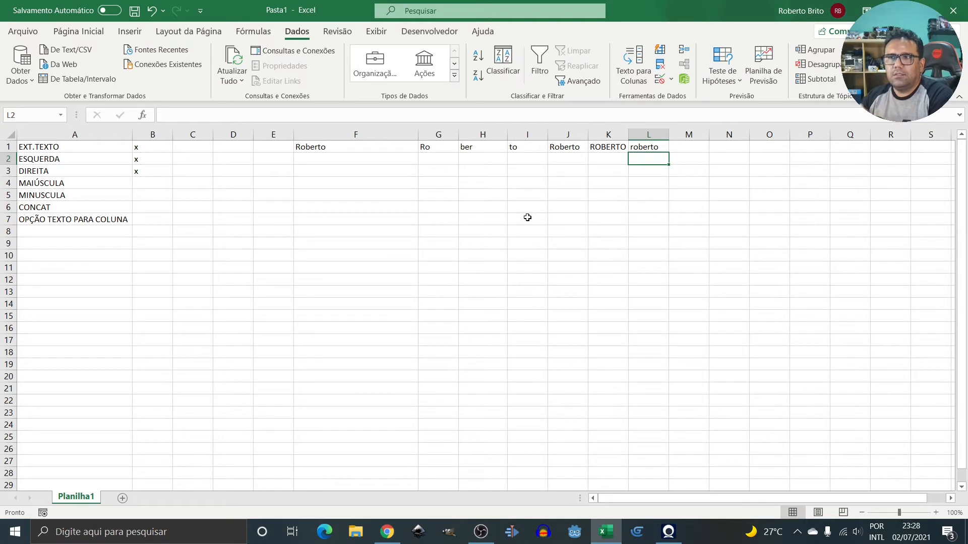
{"action": "left_click", "coordinate": [325, 197]}
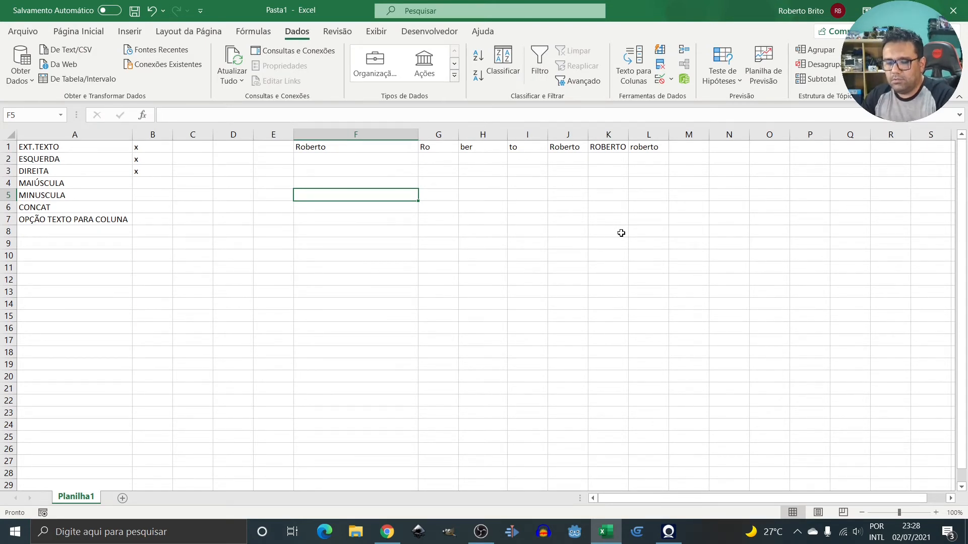
Enter the sample name with Manaus;AM;Brasil, semicolon-separated, into F5.
{"action": "type", "text": "Ro"}
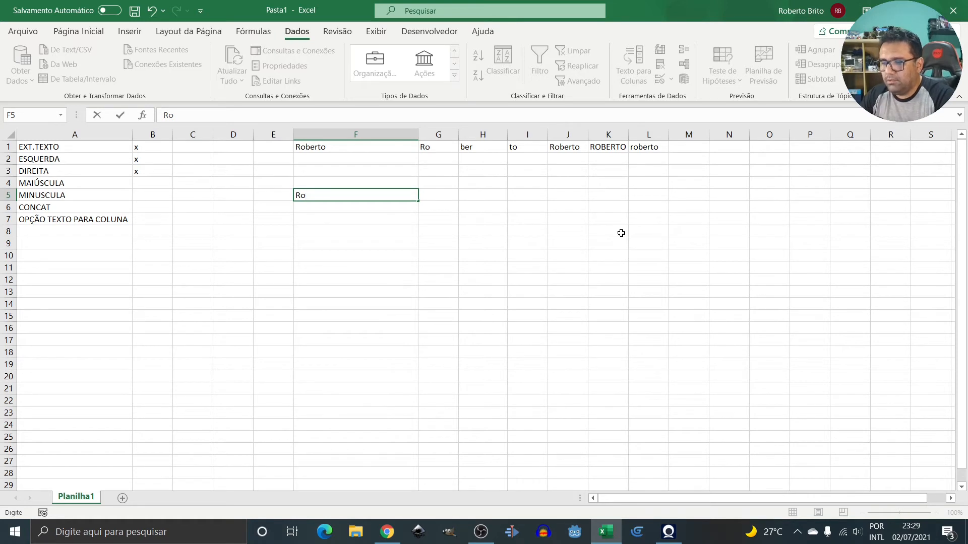
{"action": "type", "text": "bert"}
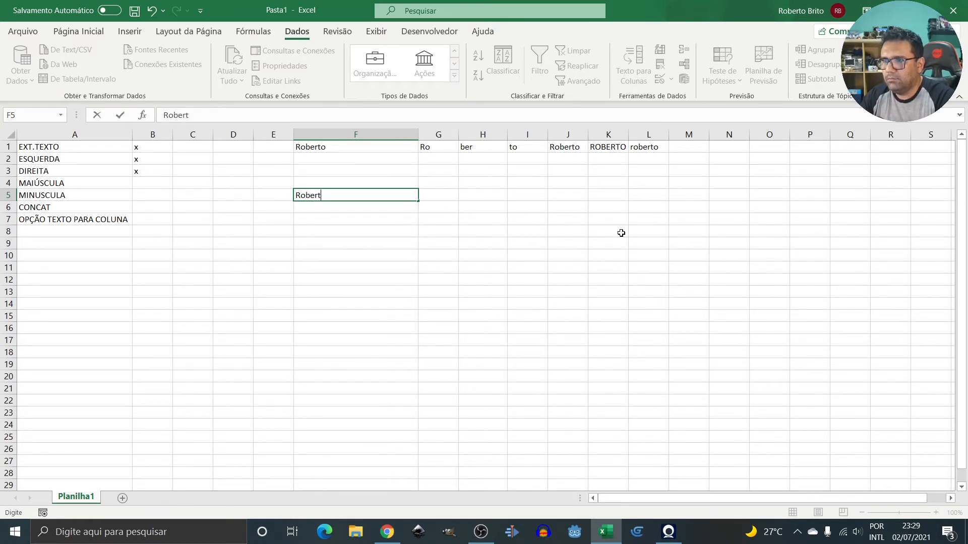
{"action": "type", "text": "o;"}
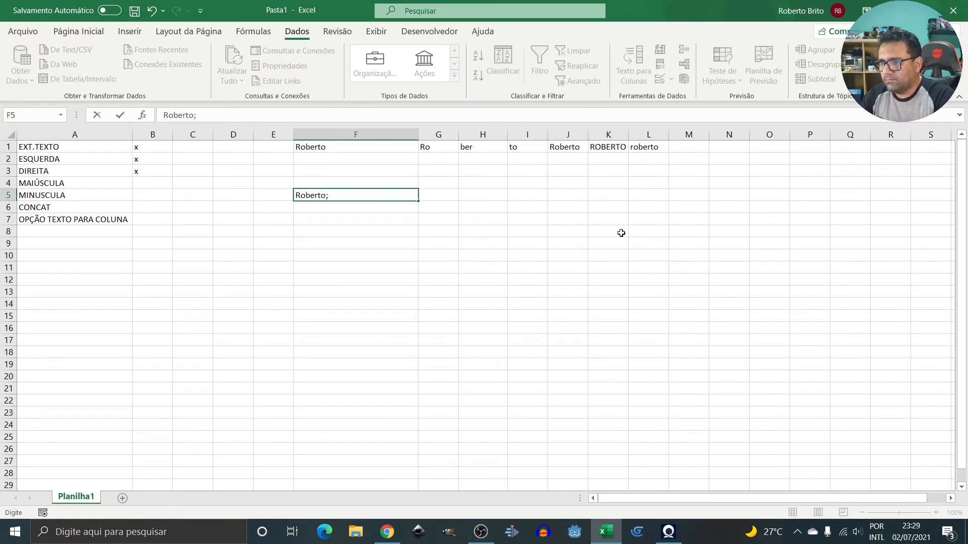
{"action": "type", "text": "Manaus"}
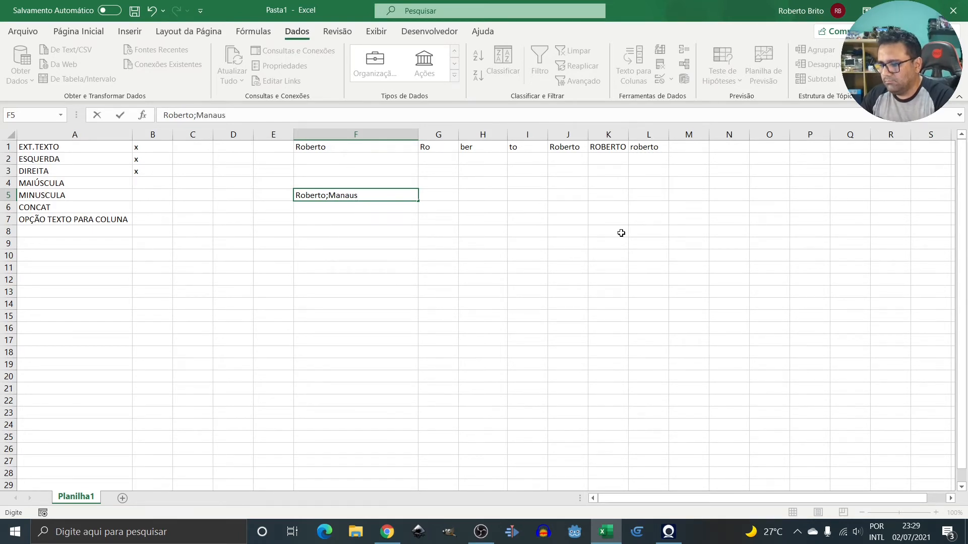
{"action": "type", "text": ","}
{"action": "type", "text": ";"}
{"action": "type", "text": "AM"}
{"action": "type", "text": ";"}
{"action": "type", "text": "Bra"}
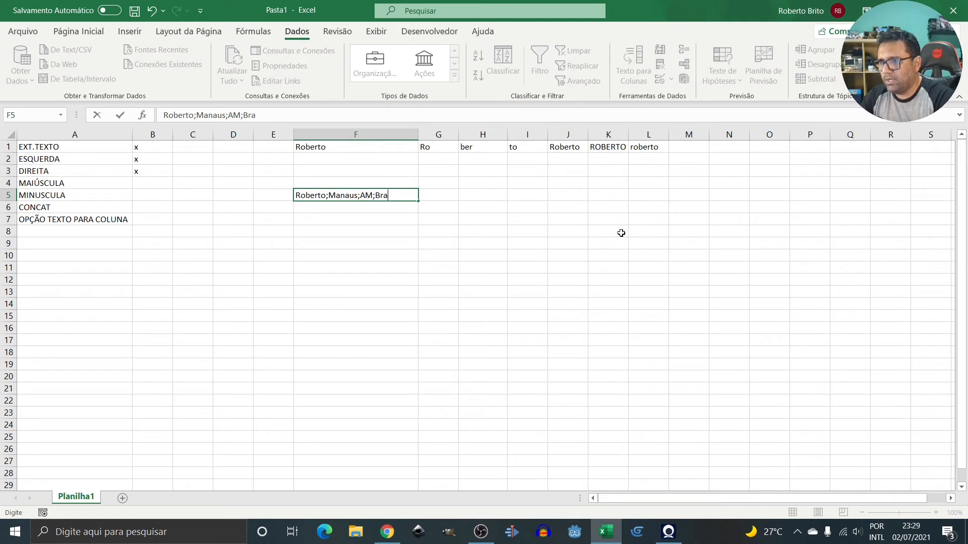
{"action": "type", "text": "sil"}
{"action": "key", "text": "Tab"}
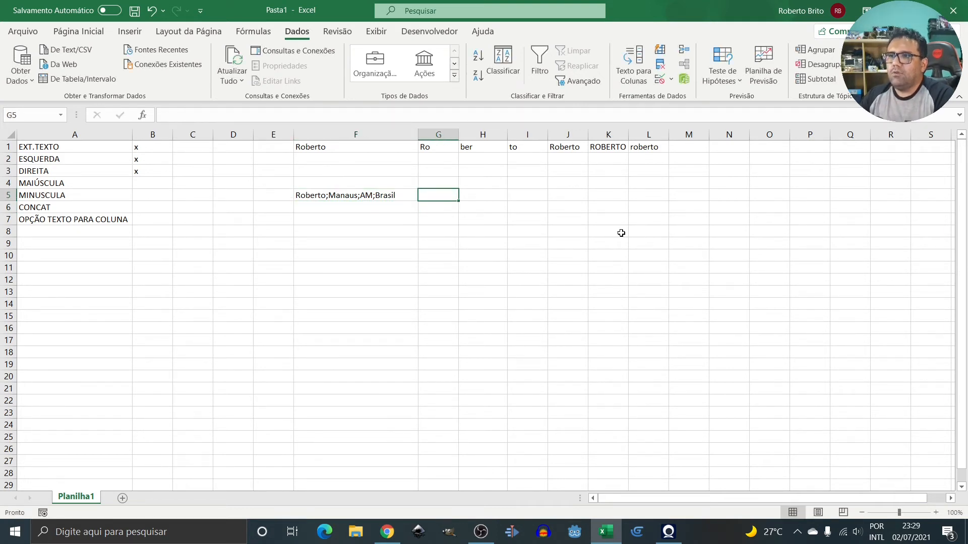
{"action": "left_click", "coordinate": [318, 196]}
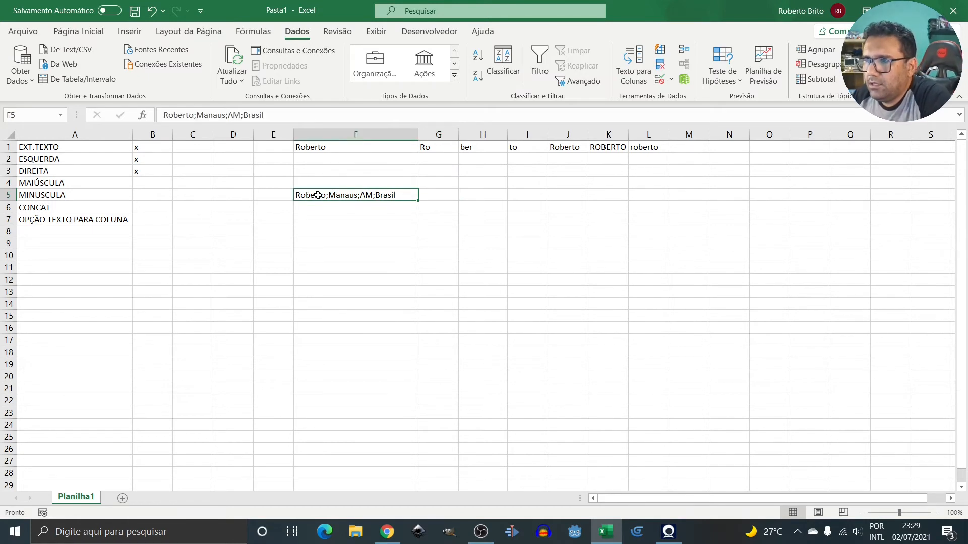
{"action": "left_click", "coordinate": [440, 194]}
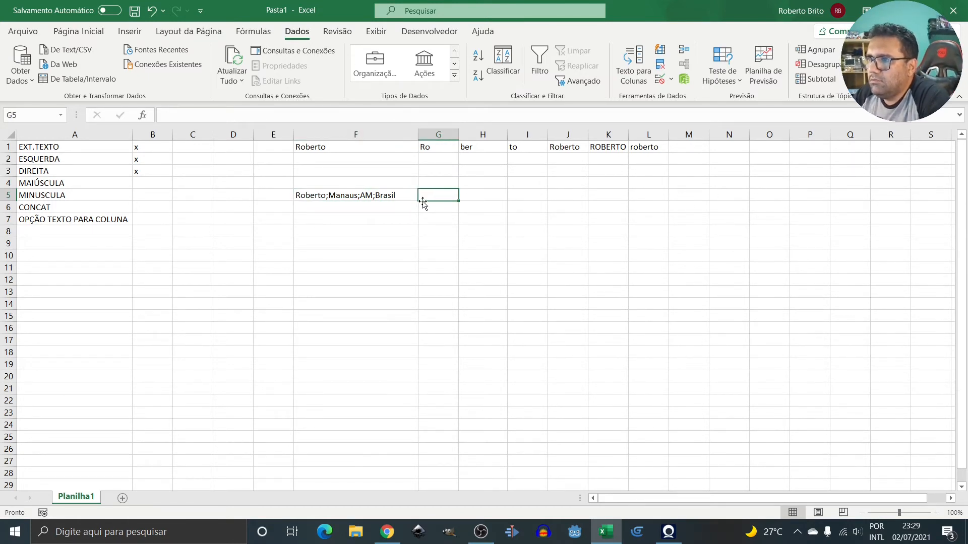
Reselect F5 and launch Texto para Colunas from the Dados ribbon.
{"action": "left_click", "coordinate": [320, 198]}
{"action": "key", "text": "Return"}
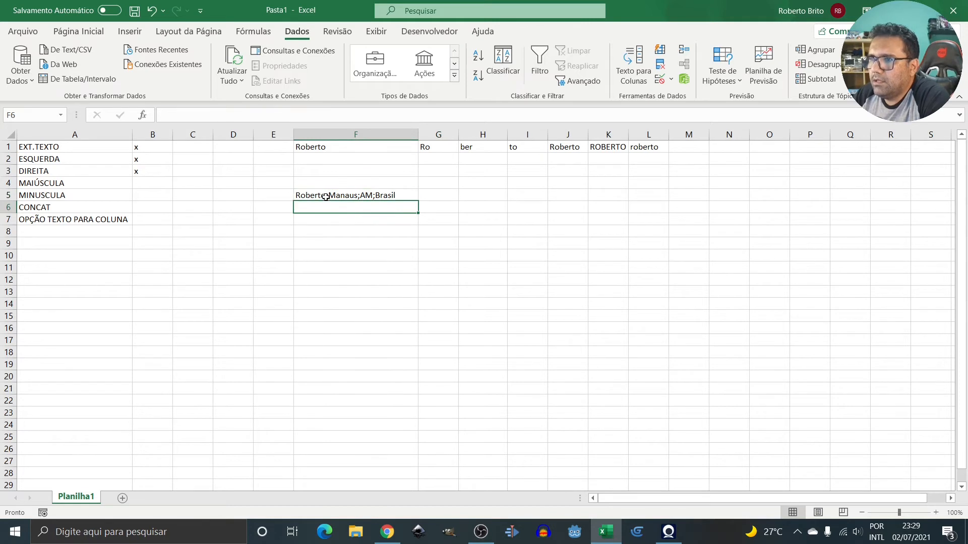
{"action": "left_click", "coordinate": [326, 197]}
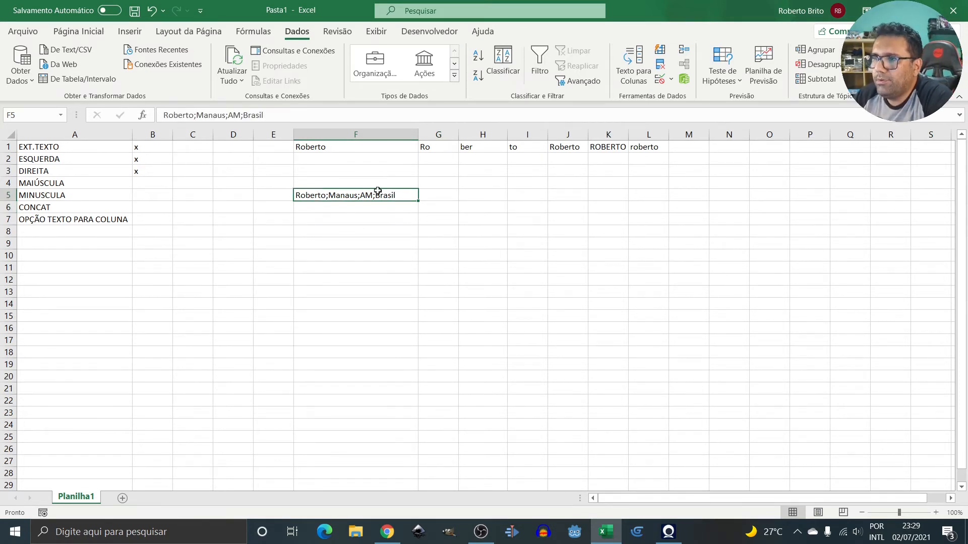
{"action": "left_click", "coordinate": [445, 196]}
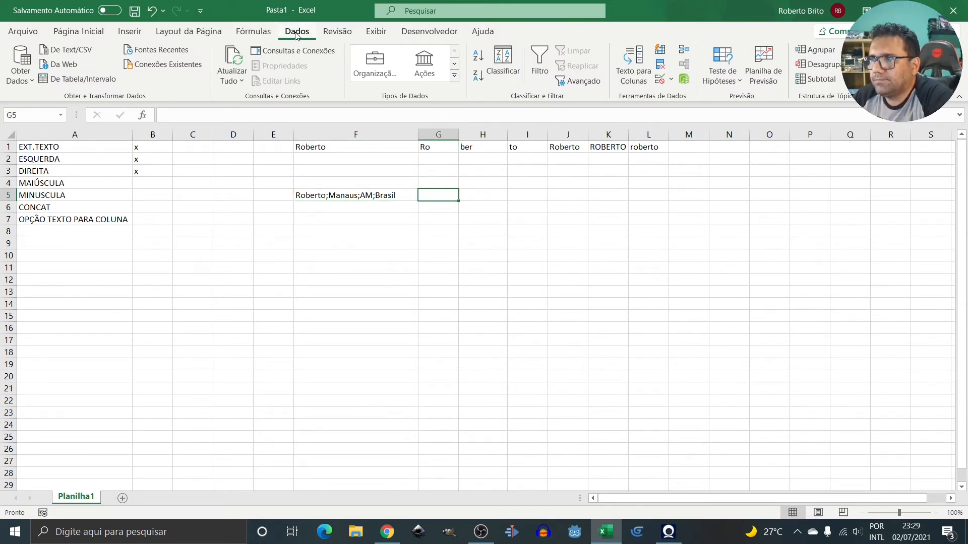
{"action": "key", "text": "Left"}
{"action": "left_click", "coordinate": [638, 67]}
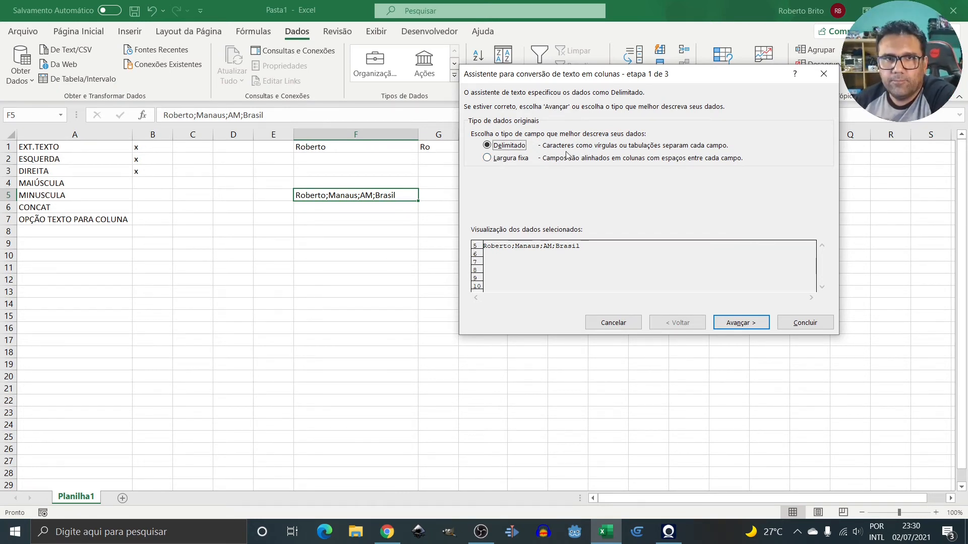
Move to the delimiter choices and try the semicolon, comma and space delimiters, leaving them all unticked.
{"action": "left_click", "coordinate": [741, 323]}
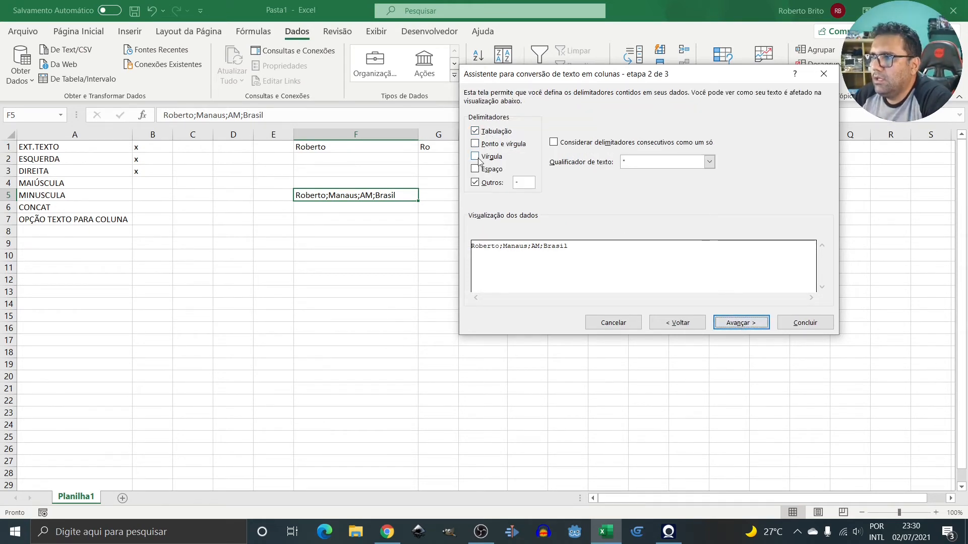
{"action": "left_click", "coordinate": [476, 183]}
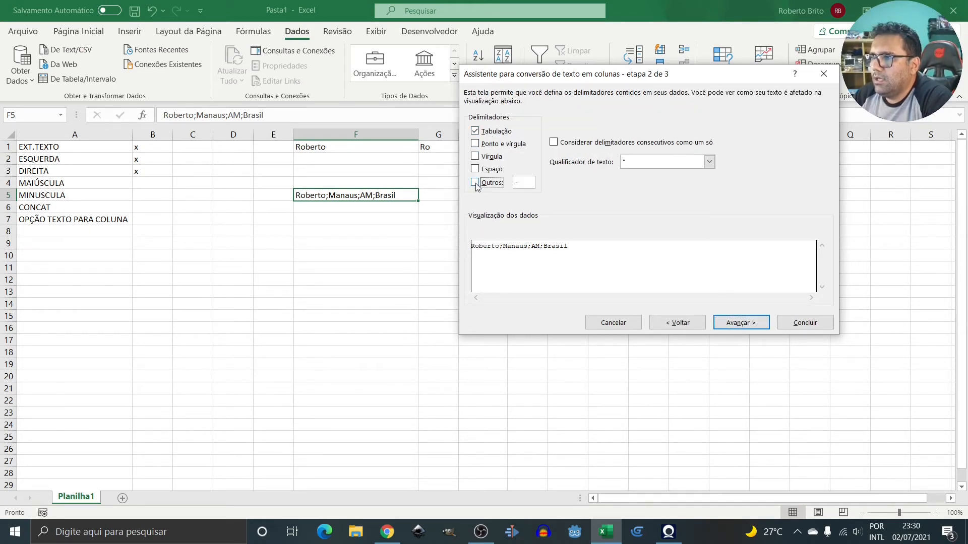
{"action": "left_click", "coordinate": [482, 144]}
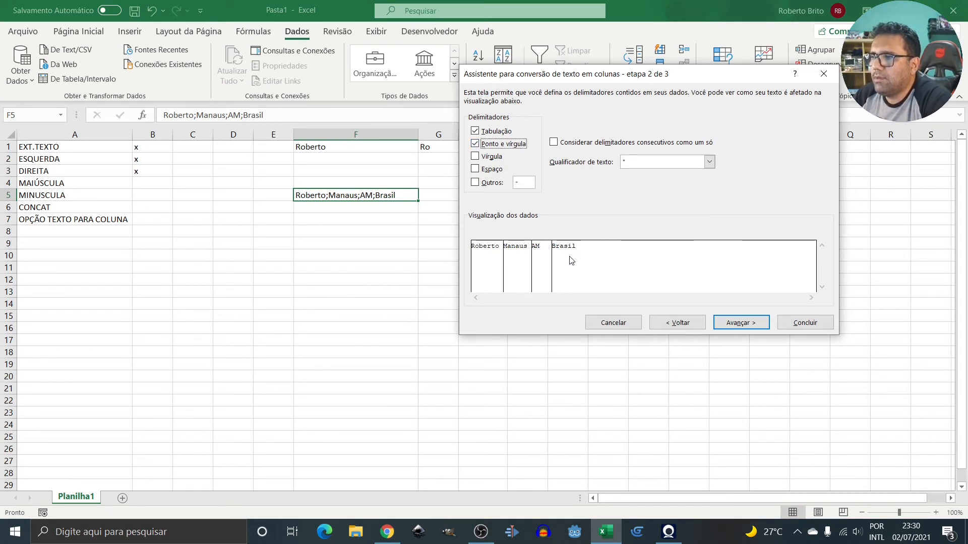
{"action": "left_click", "coordinate": [475, 144]}
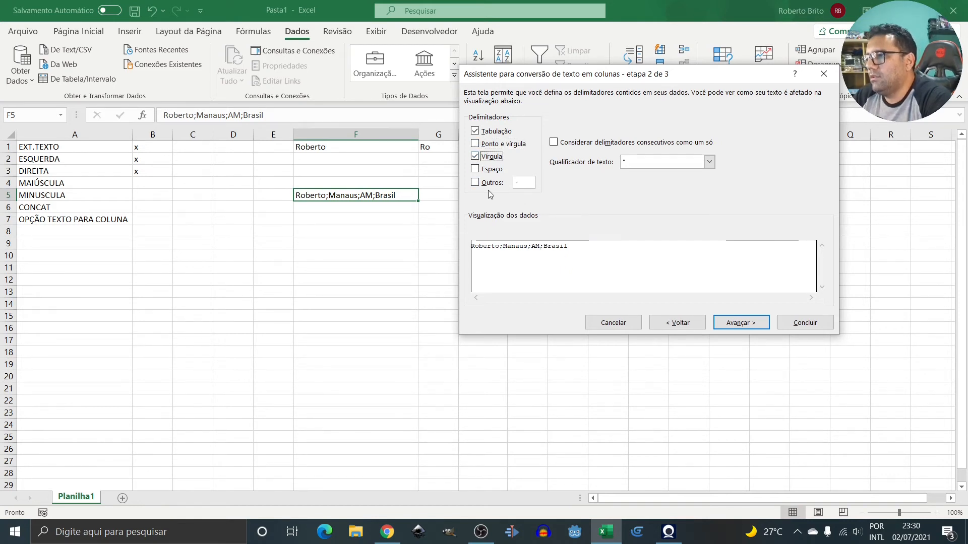
{"action": "left_click", "coordinate": [475, 160]}
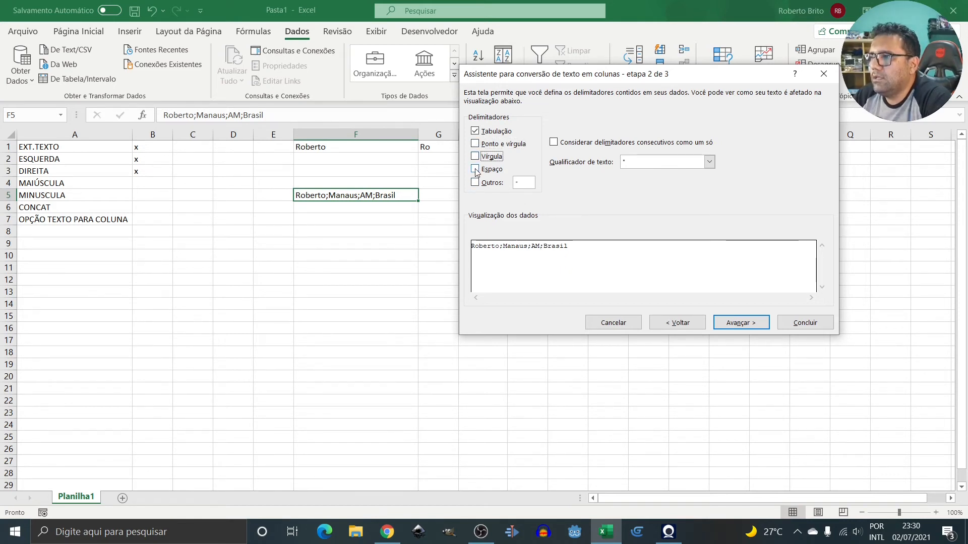
{"action": "left_click", "coordinate": [476, 170]}
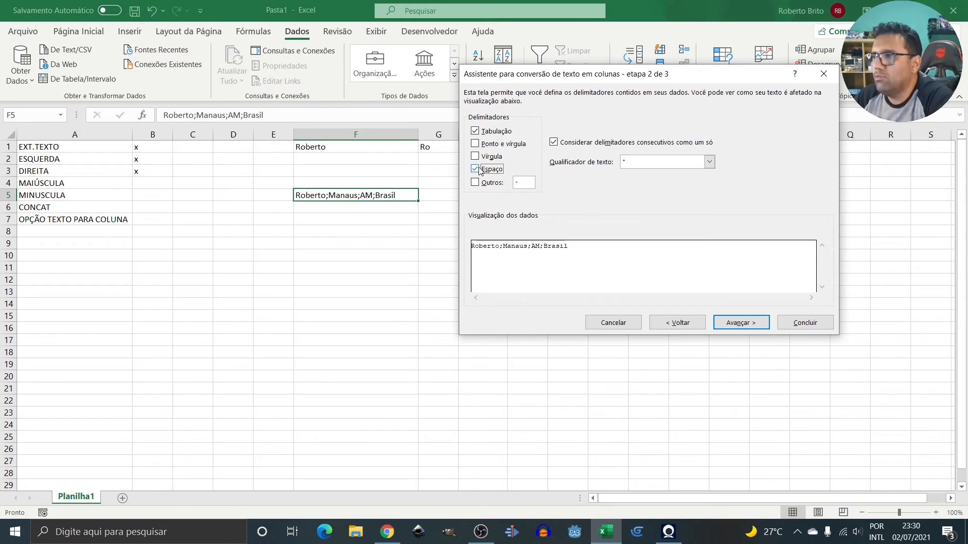
{"action": "left_click", "coordinate": [476, 169]}
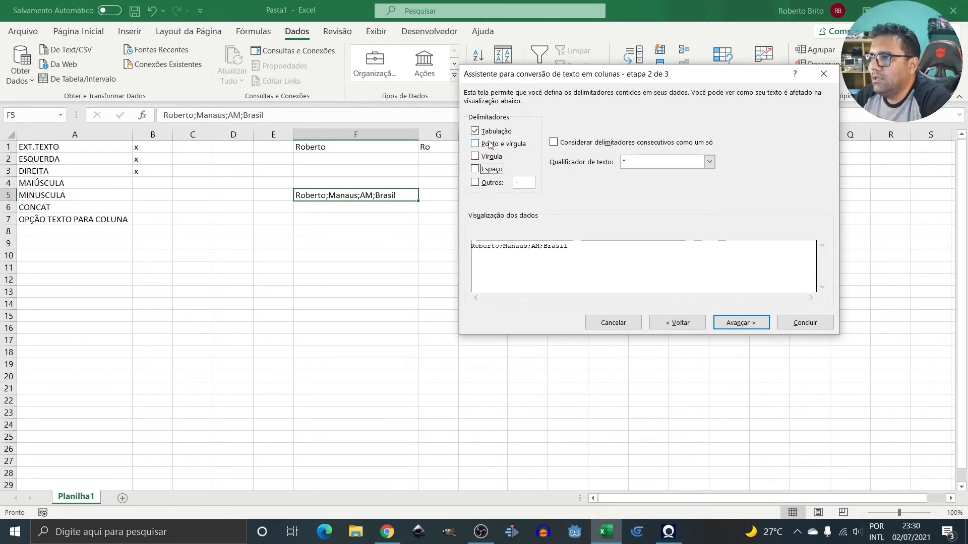
Preview a semicolon as the custom Outros delimiter, then clear it again.
{"action": "left_click", "coordinate": [477, 183]}
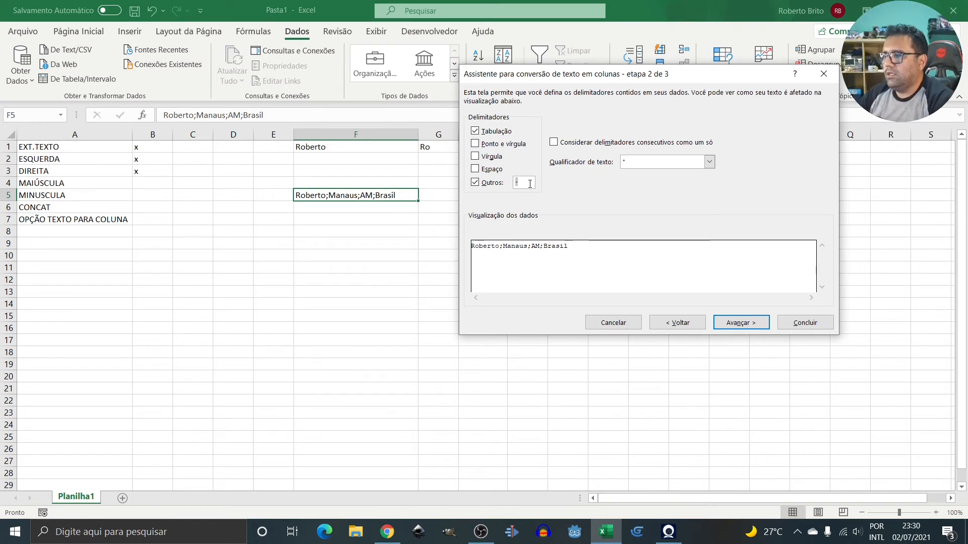
{"action": "type", "text": ";"}
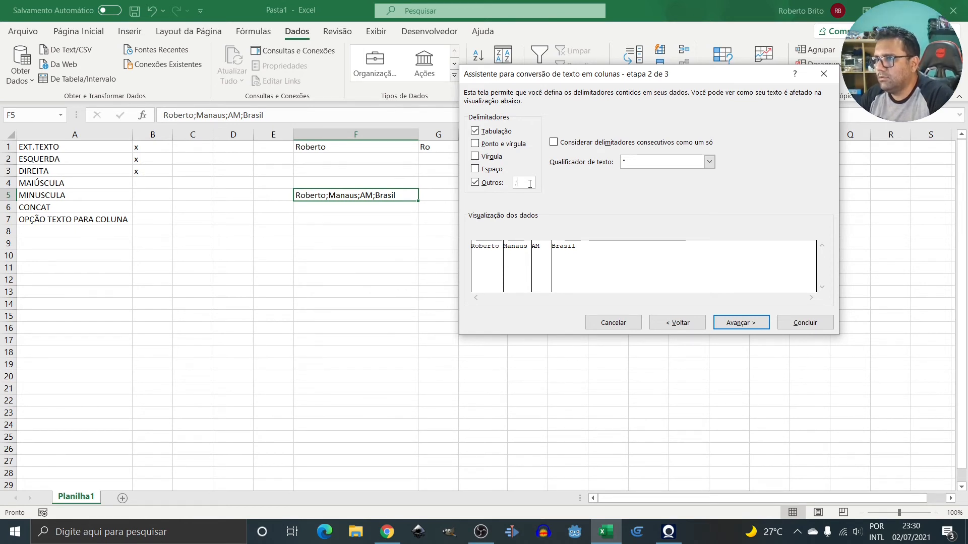
{"action": "key", "text": "BackSpace"}
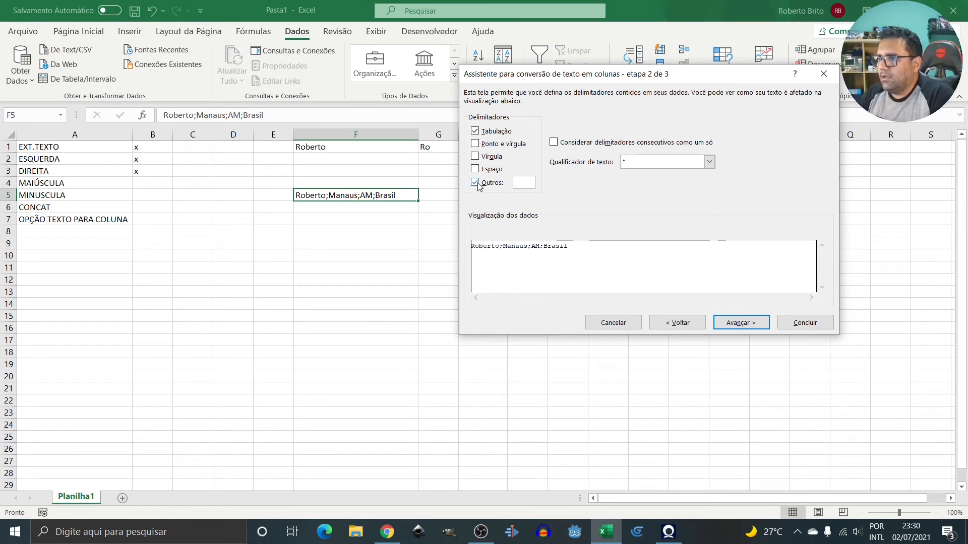
Preview a Largura fixa split with breaks after Roberto, Manaus and AM, then return to step 1.
{"action": "left_click", "coordinate": [677, 322]}
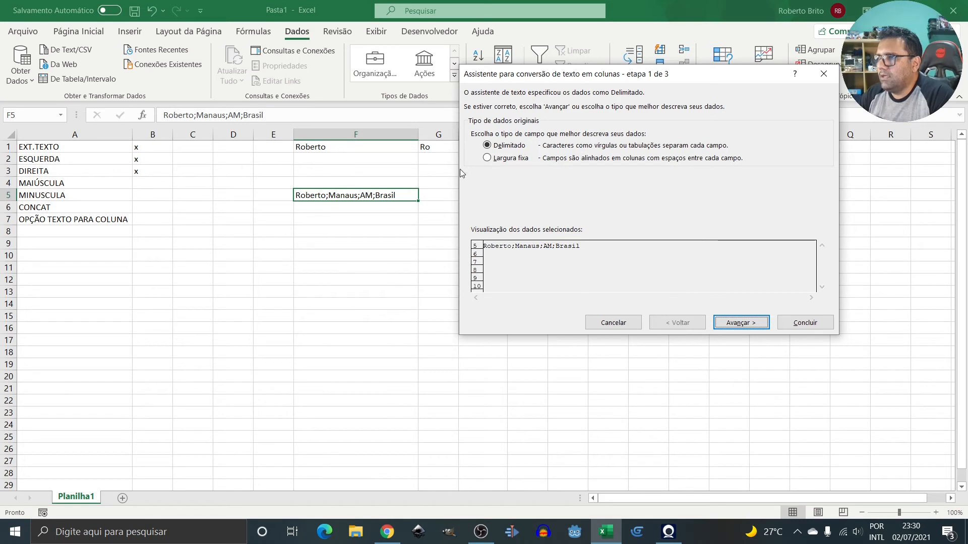
{"action": "left_click", "coordinate": [487, 158]}
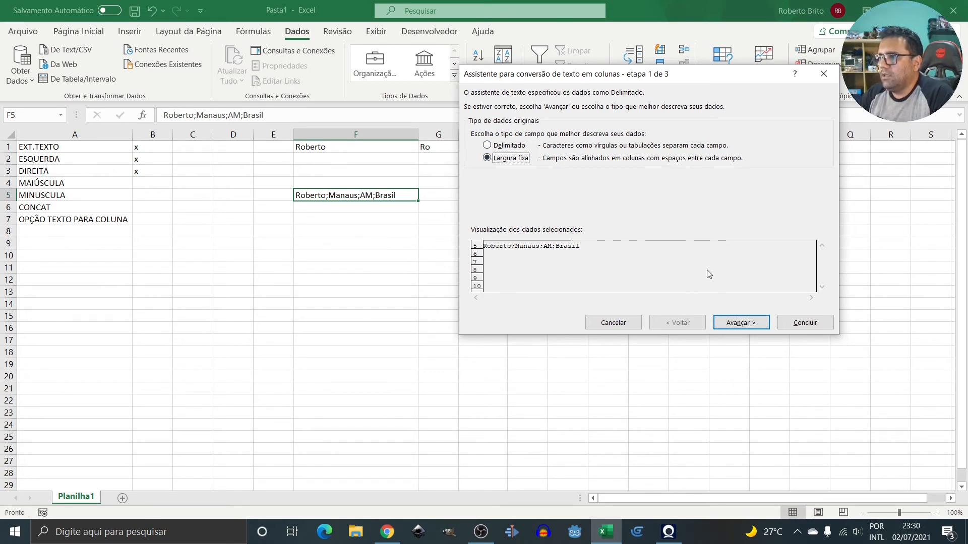
{"action": "left_click", "coordinate": [754, 327]}
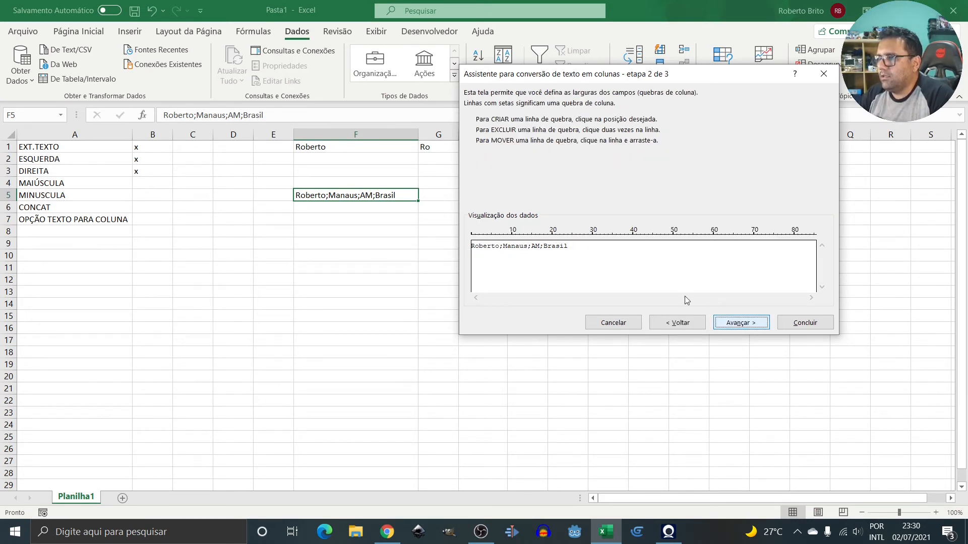
{"action": "left_click", "coordinate": [499, 250]}
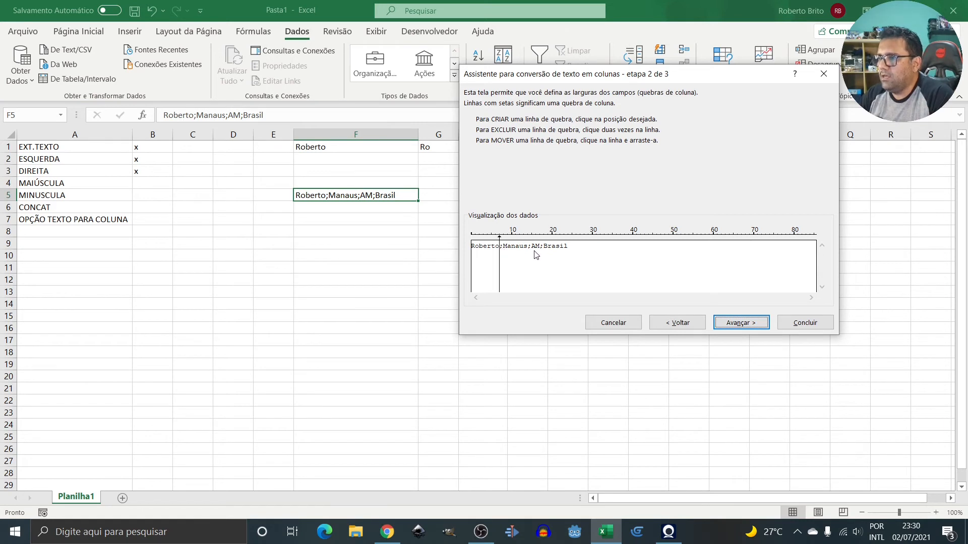
{"action": "left_click", "coordinate": [531, 250]}
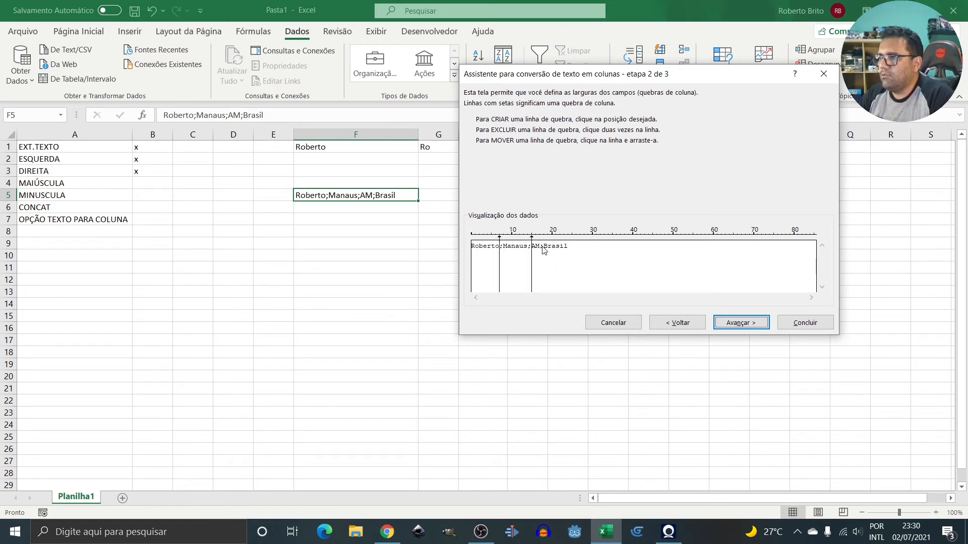
{"action": "left_click", "coordinate": [543, 250]}
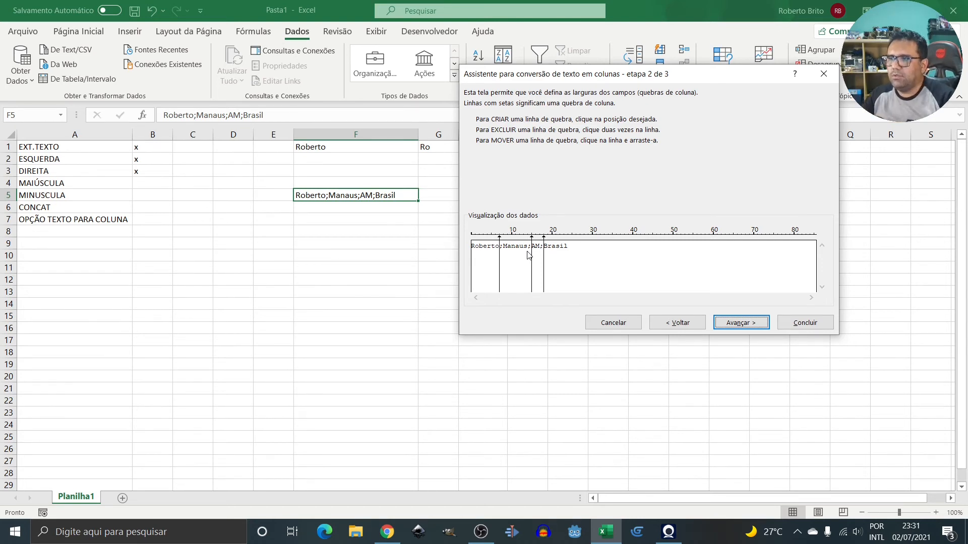
{"action": "left_click", "coordinate": [683, 324]}
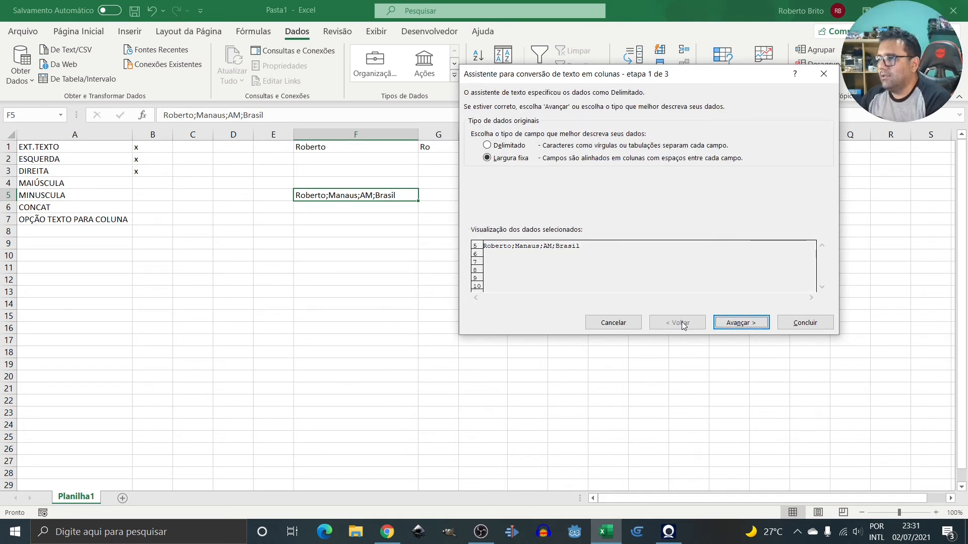
Choose the Delimitado split type with Ponto e vírgula as the delimiter.
{"action": "left_click", "coordinate": [487, 146]}
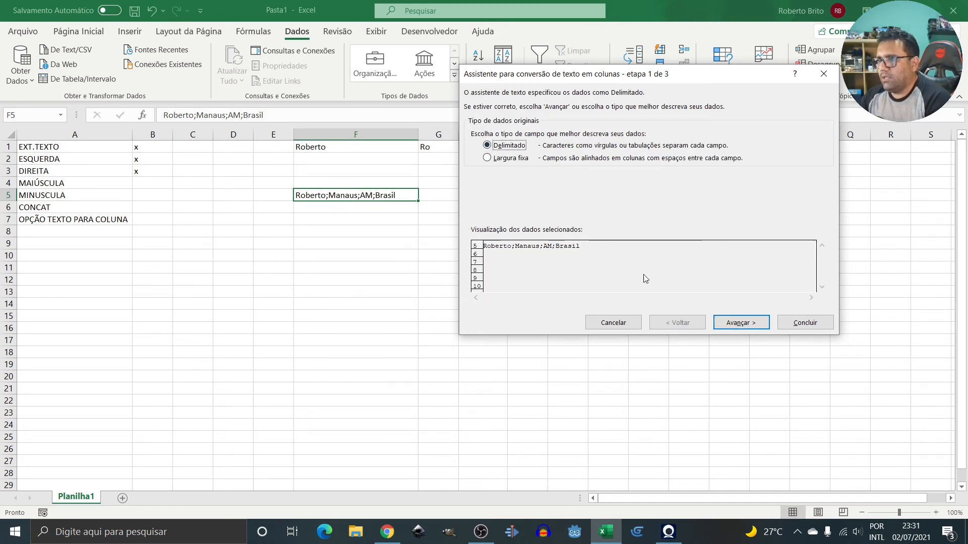
{"action": "left_click", "coordinate": [745, 328]}
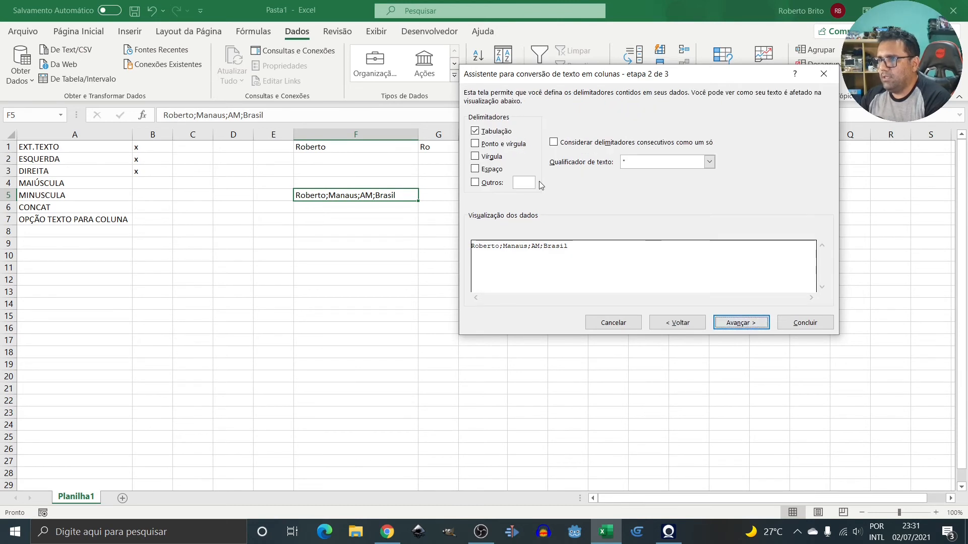
{"action": "left_click", "coordinate": [478, 145]}
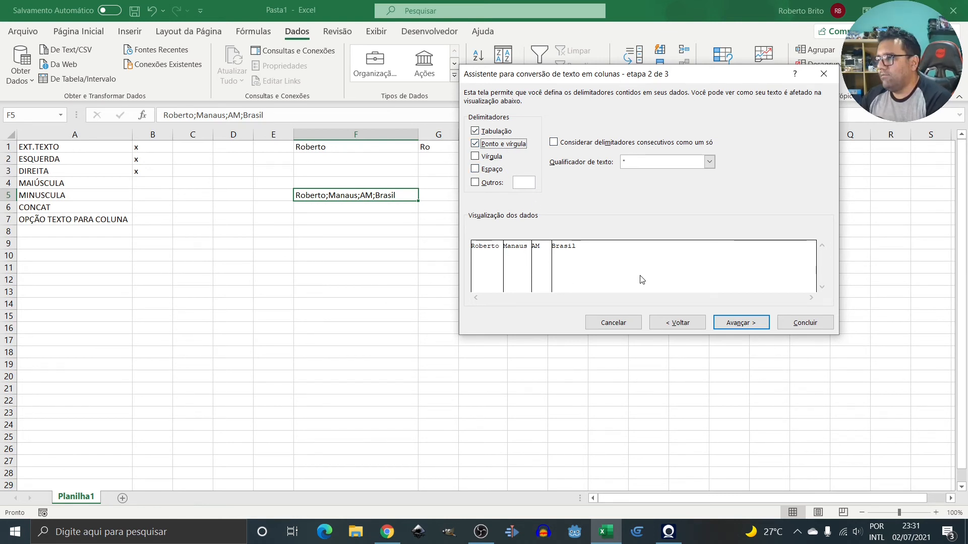
{"action": "left_click", "coordinate": [740, 322]}
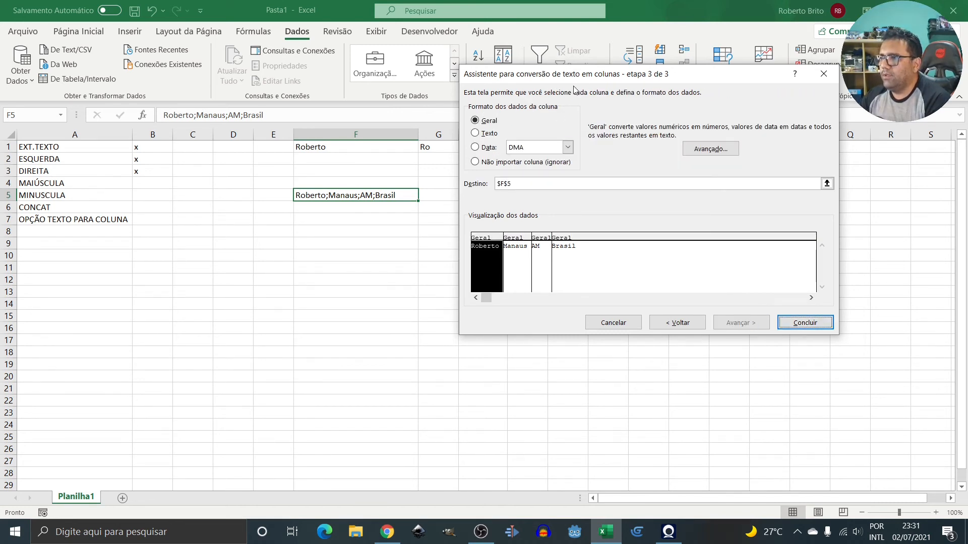
Set the destination to $G$5 and finish, splitting the text into G5:J5.
{"action": "left_click_drag", "start_coordinate": [592, 77], "coordinate": [676, 86]}
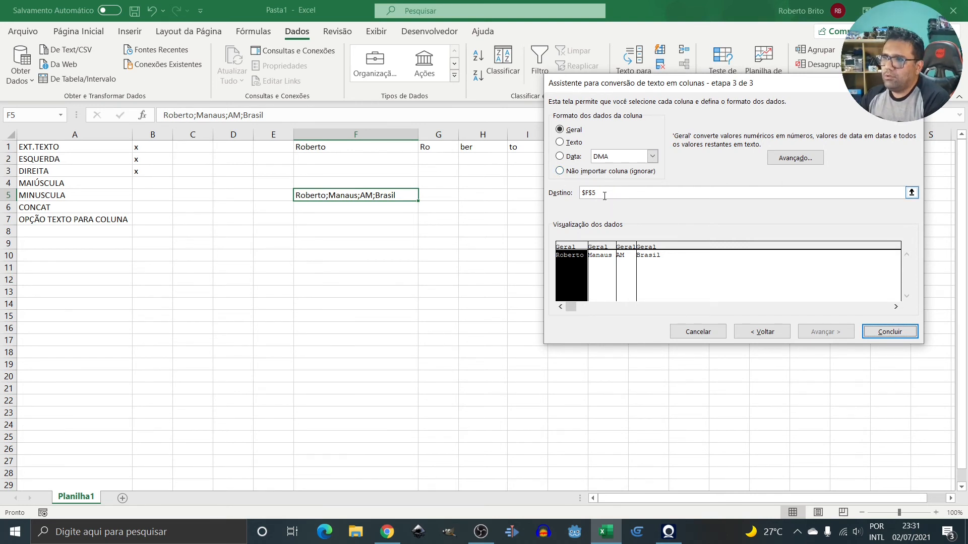
{"action": "left_click", "coordinate": [630, 192]}
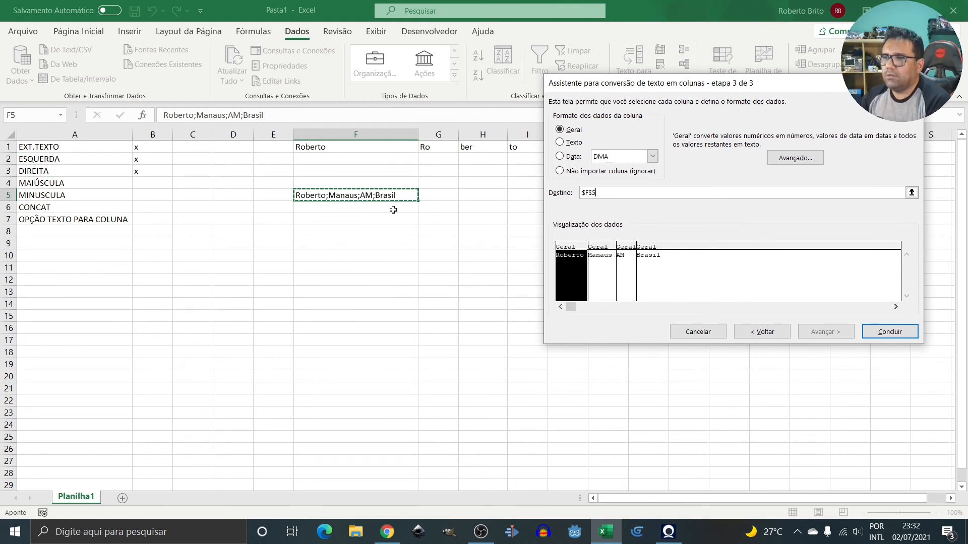
{"action": "left_click", "coordinate": [441, 195]}
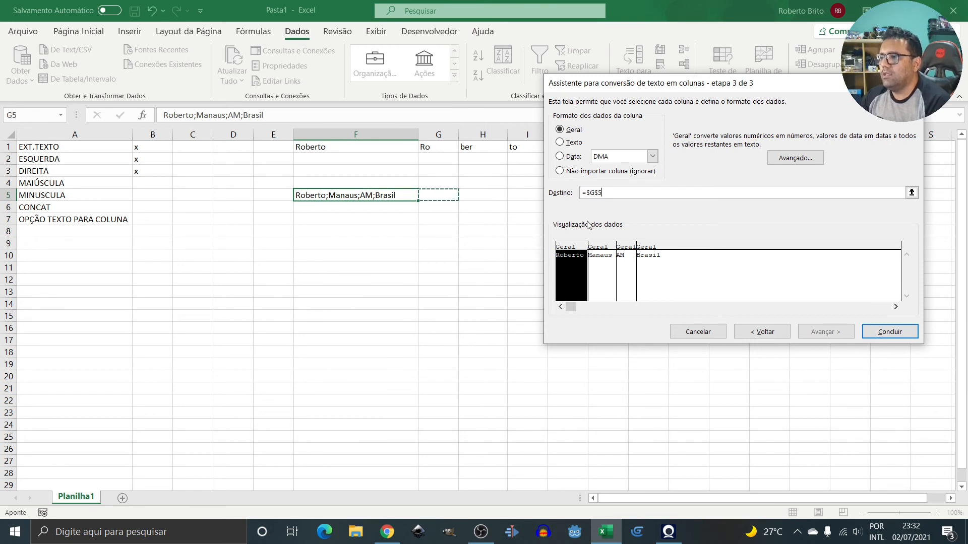
{"action": "left_click", "coordinate": [888, 332]}
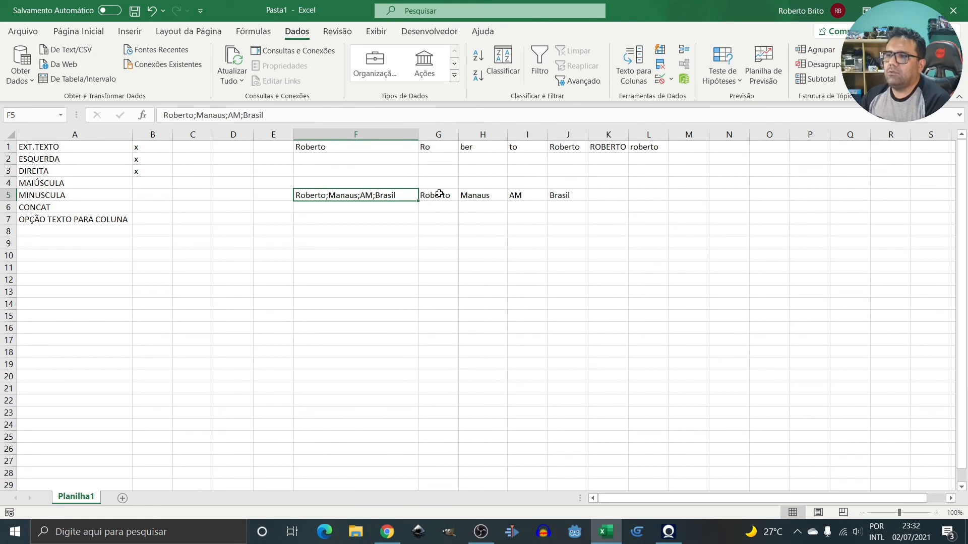
{"action": "left_click_drag", "start_coordinate": [440, 194], "coordinate": [488, 195]}
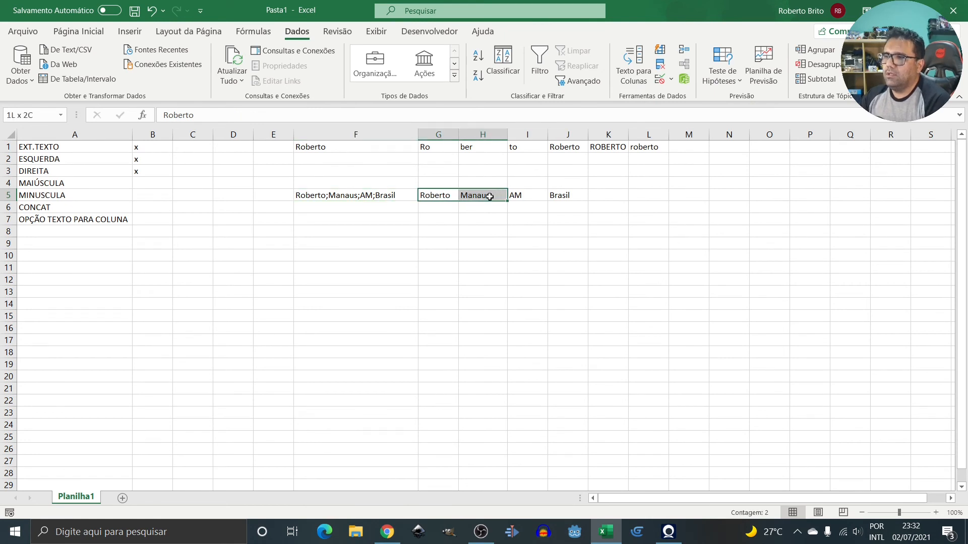
{"action": "left_click_drag", "start_coordinate": [490, 197], "coordinate": [563, 195]}
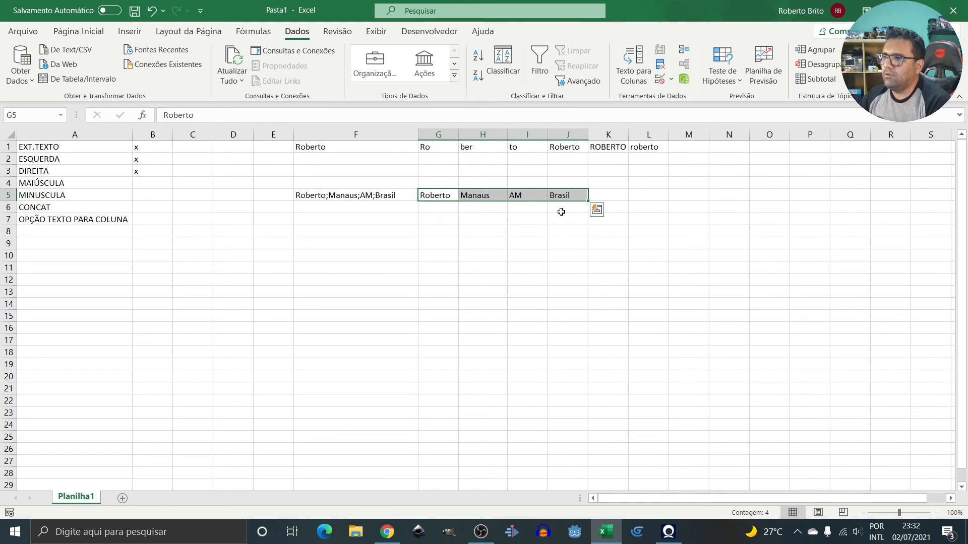
{"action": "left_click", "coordinate": [466, 219]}
{"action": "left_click", "coordinate": [439, 196]}
{"action": "left_click_drag", "start_coordinate": [480, 194], "coordinate": [585, 195]}
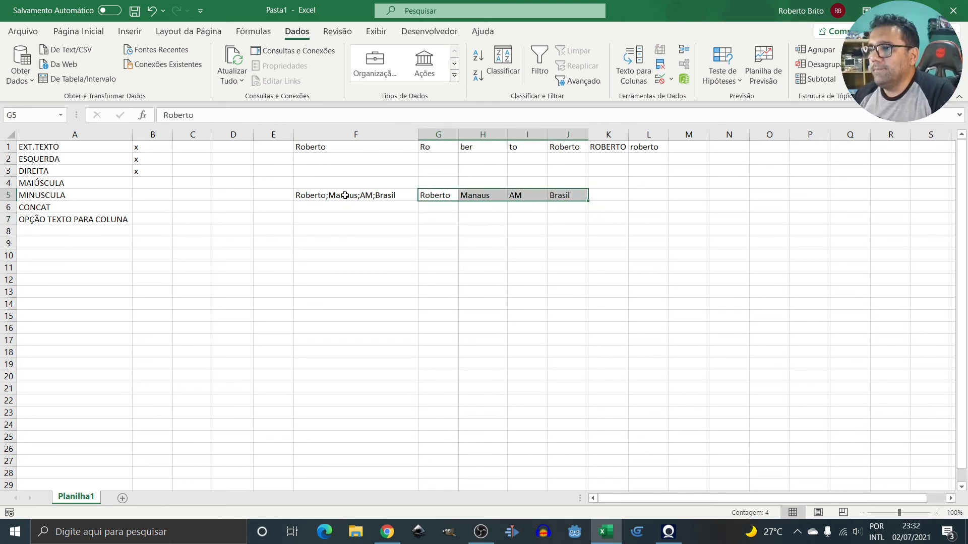
{"action": "left_click_drag", "start_coordinate": [346, 196], "coordinate": [554, 197]}
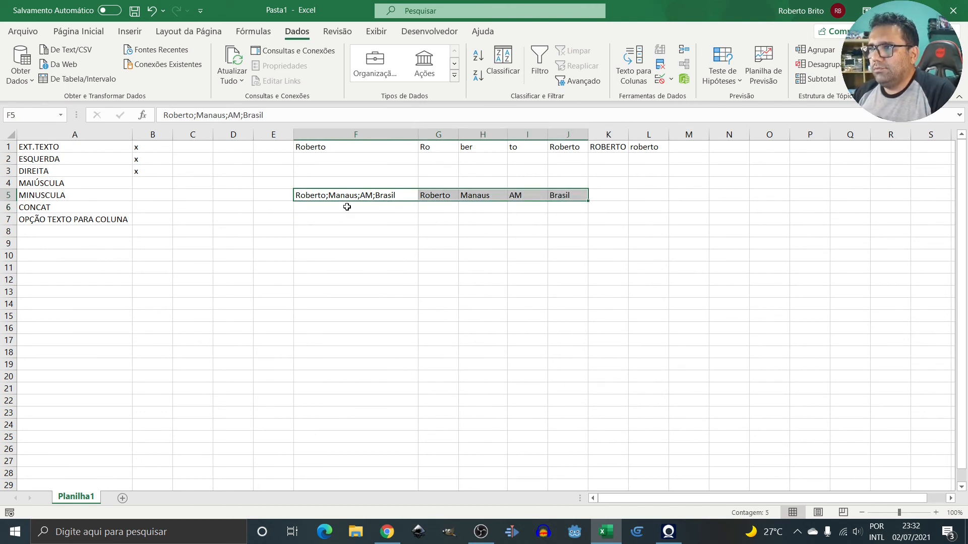
{"action": "left_click", "coordinate": [56, 208]}
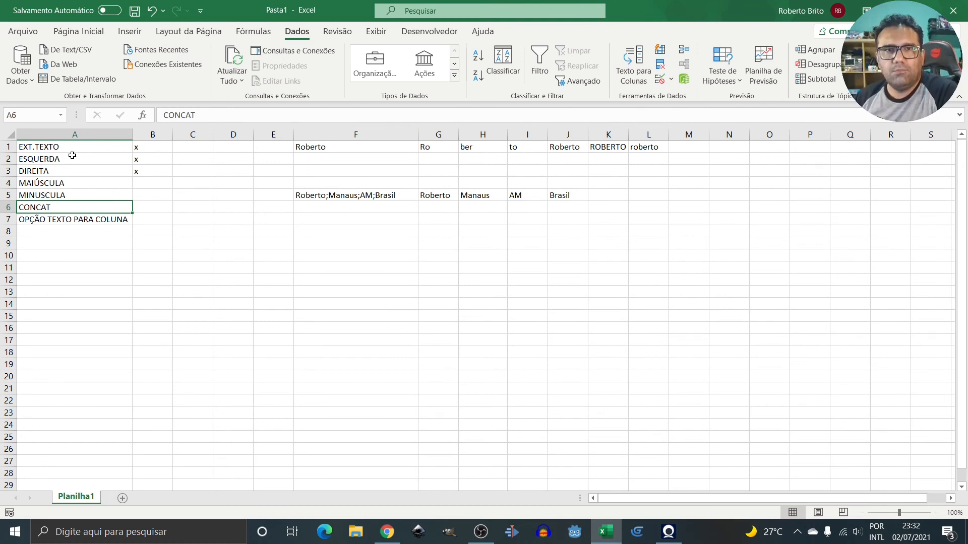
Open Inserir função for A6 and scroll through the Texto category's function list.
{"action": "left_click", "coordinate": [143, 116]}
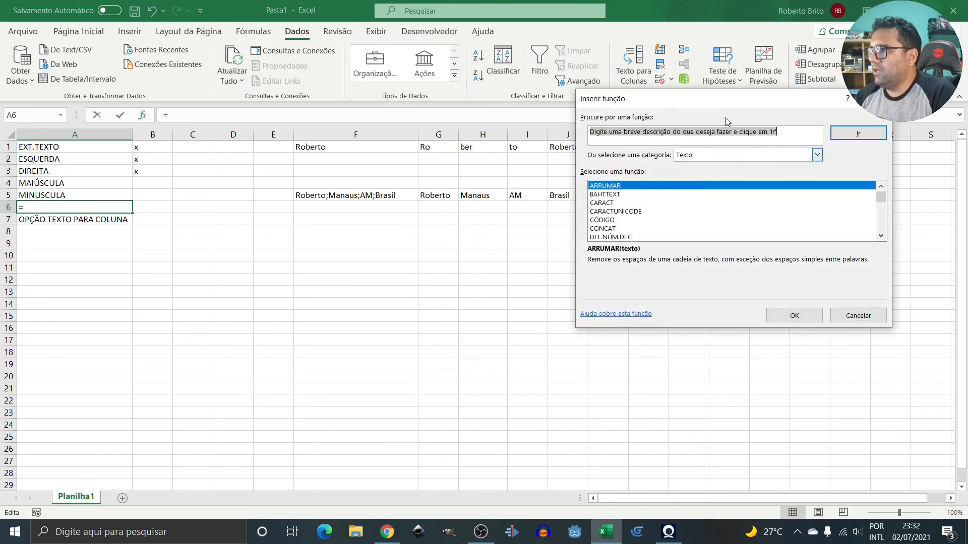
{"action": "left_click_drag", "start_coordinate": [717, 101], "coordinate": [350, 56]}
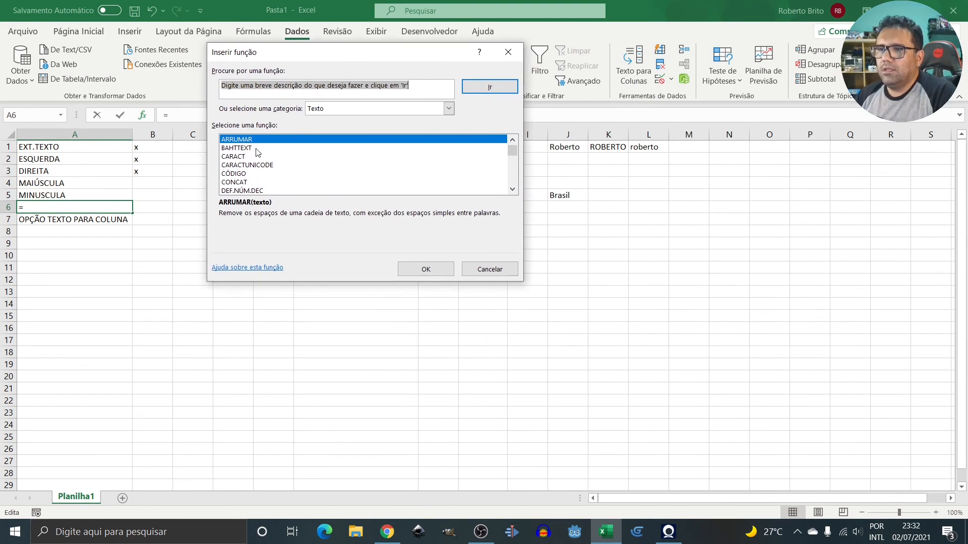
{"action": "left_click", "coordinate": [512, 189]}
{"action": "left_click", "coordinate": [512, 190]}
{"action": "left_click", "coordinate": [512, 190]}
{"action": "left_click", "coordinate": [512, 190]}
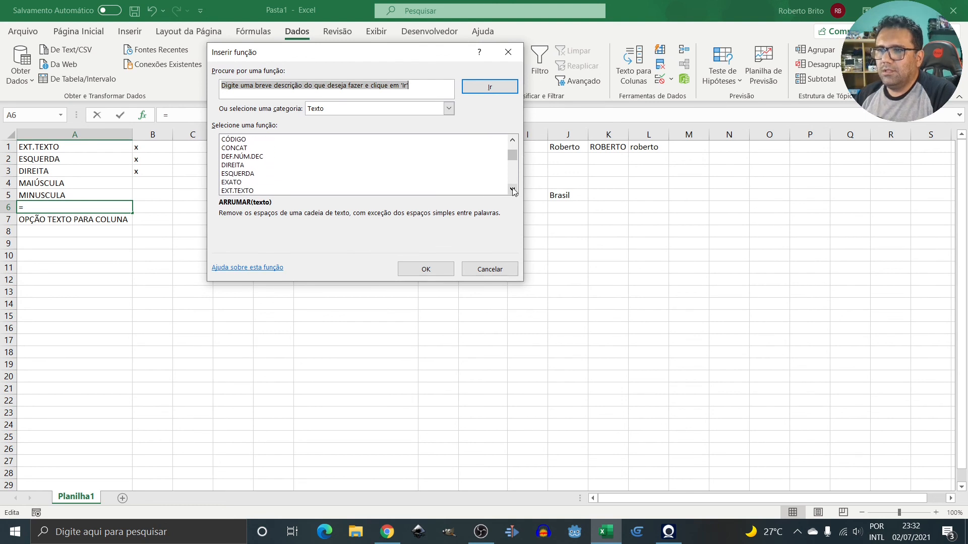
{"action": "left_click", "coordinate": [512, 189]}
{"action": "left_click", "coordinate": [512, 189]}
{"action": "left_click", "coordinate": [512, 190]}
{"action": "left_click", "coordinate": [512, 190]}
{"action": "left_click", "coordinate": [513, 189]}
{"action": "left_click", "coordinate": [512, 189]}
{"action": "left_click", "coordinate": [512, 189]}
{"action": "left_click", "coordinate": [513, 189]}
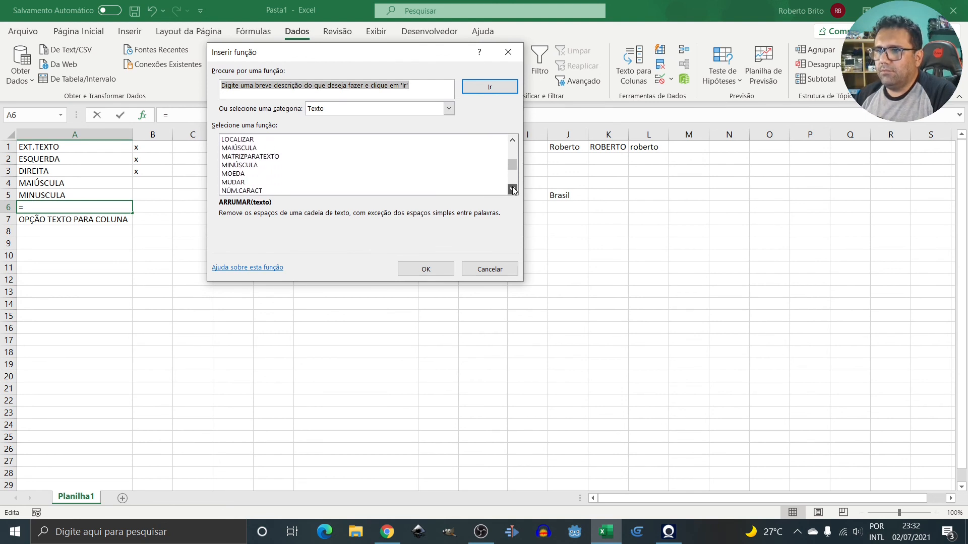
{"action": "left_click", "coordinate": [512, 189]}
{"action": "left_click", "coordinate": [512, 189]}
{"action": "left_click", "coordinate": [512, 189]}
{"action": "left_click", "coordinate": [512, 189]}
{"action": "left_click", "coordinate": [512, 189]}
{"action": "left_click", "coordinate": [512, 189]}
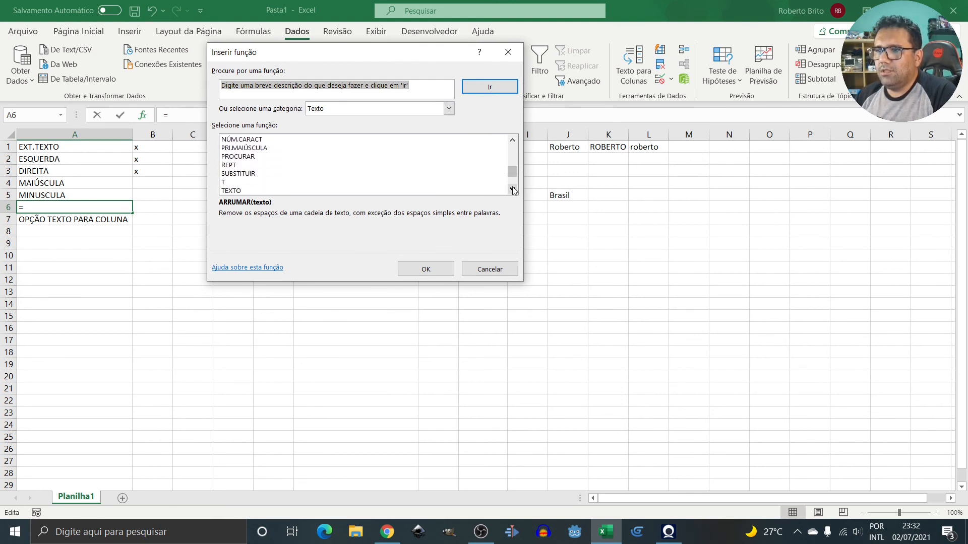
{"action": "left_click", "coordinate": [512, 189]}
{"action": "left_click", "coordinate": [512, 190]}
{"action": "left_click", "coordinate": [512, 189]}
{"action": "left_click", "coordinate": [512, 189]}
{"action": "left_click", "coordinate": [512, 189]}
{"action": "left_click", "coordinate": [512, 190]}
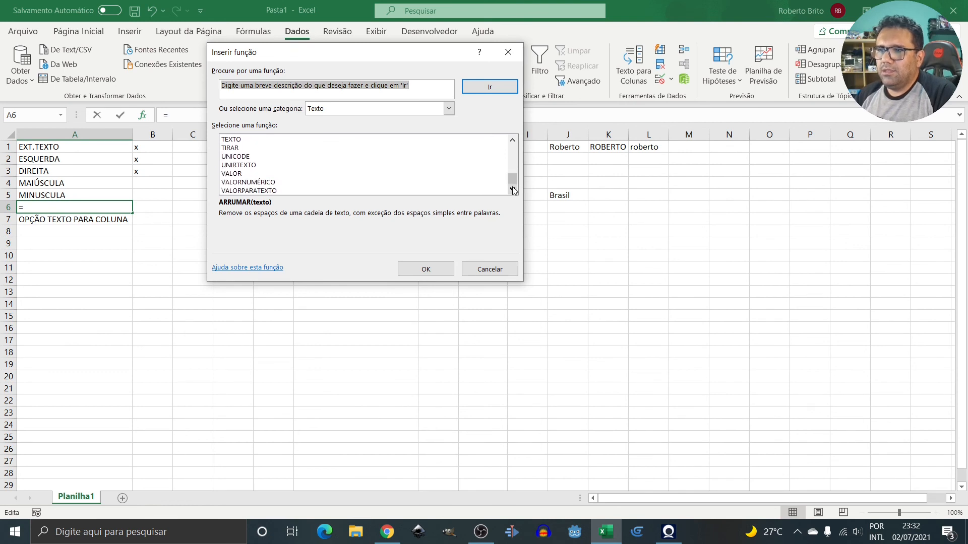